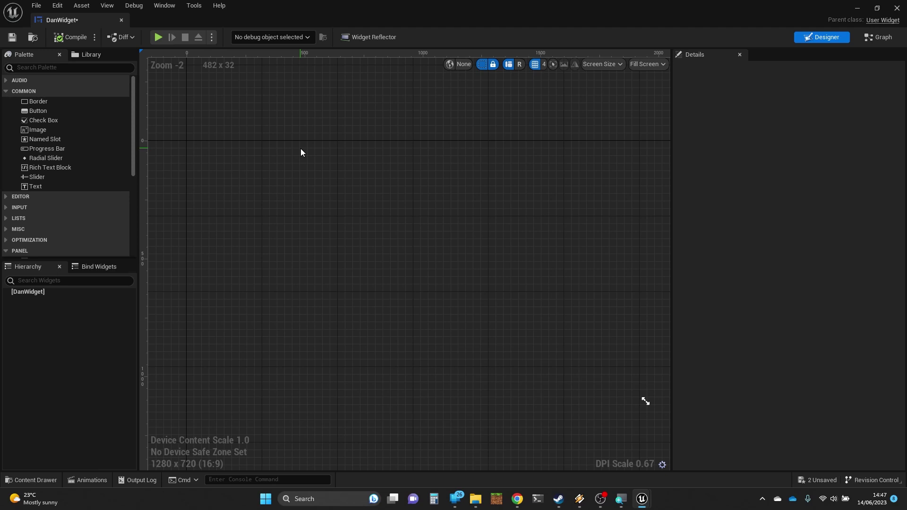
pyautogui.scroll(-2, 50, 208)
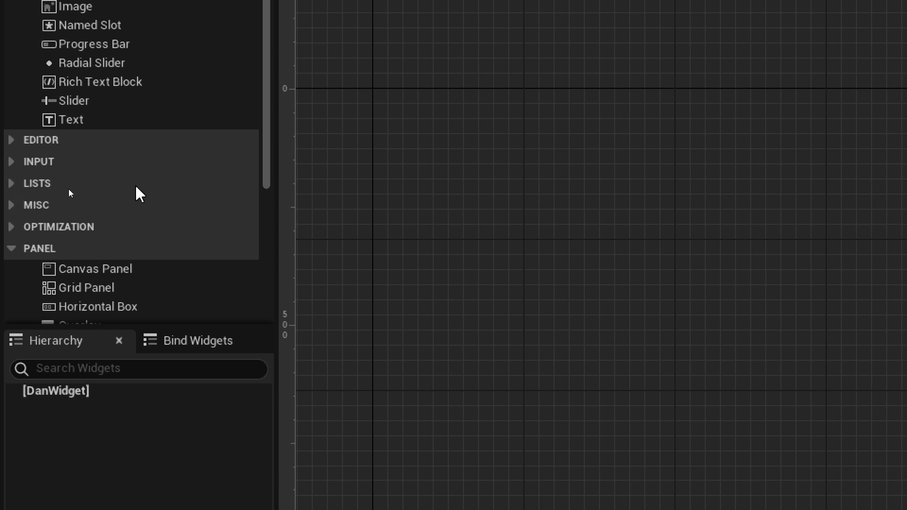
pyautogui.scroll(-4, 141, 189)
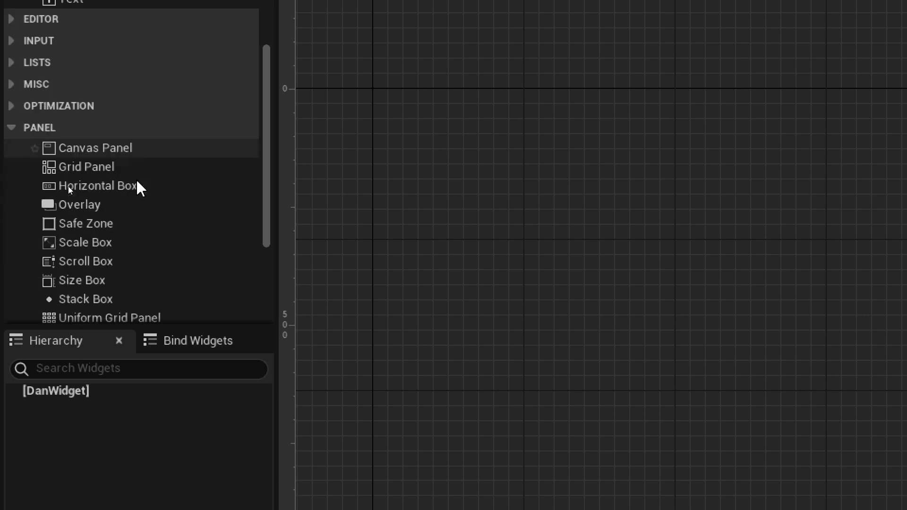
pyautogui.scroll(-1, 140, 187)
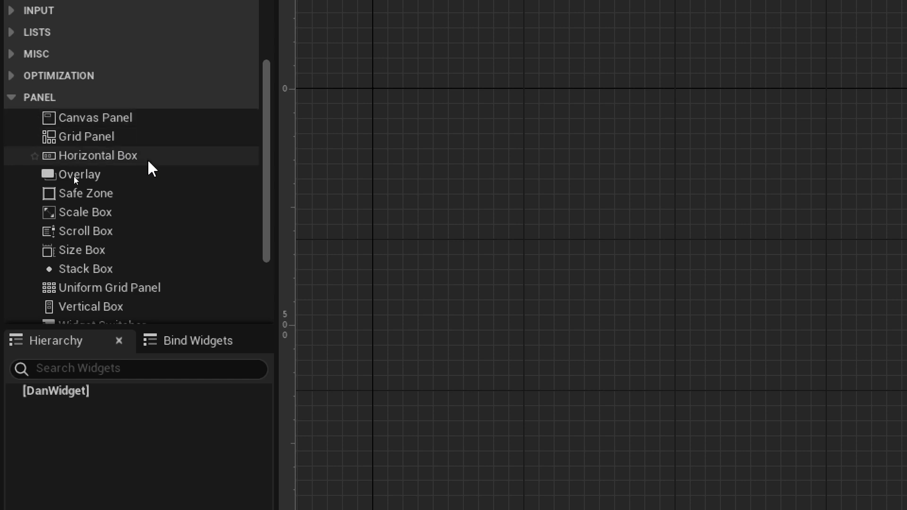
pyautogui.scroll(-2, 149, 162)
pyautogui.scroll(-2, 151, 168)
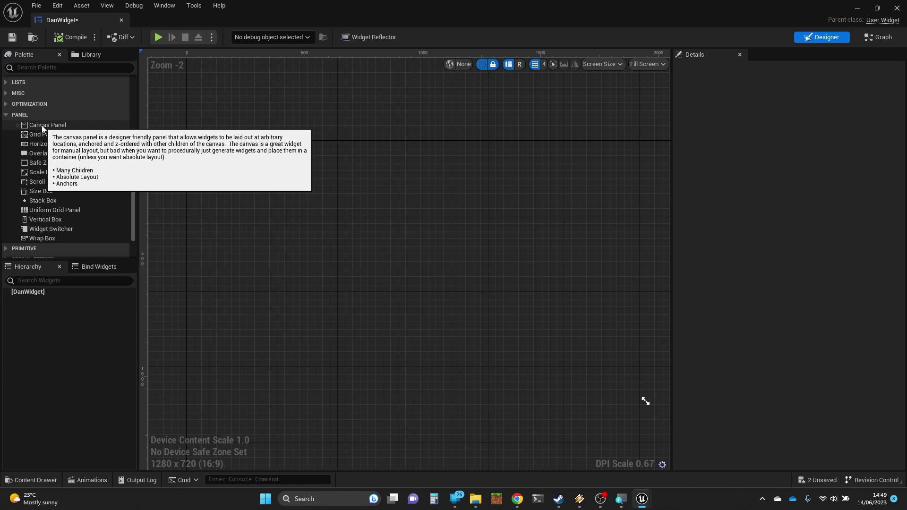
# Add a Canvas Panel as DanWidget's root, covering the 1280 x 720 design area
pyautogui.moveTo(42, 125); pyautogui.dragTo(310, 196)
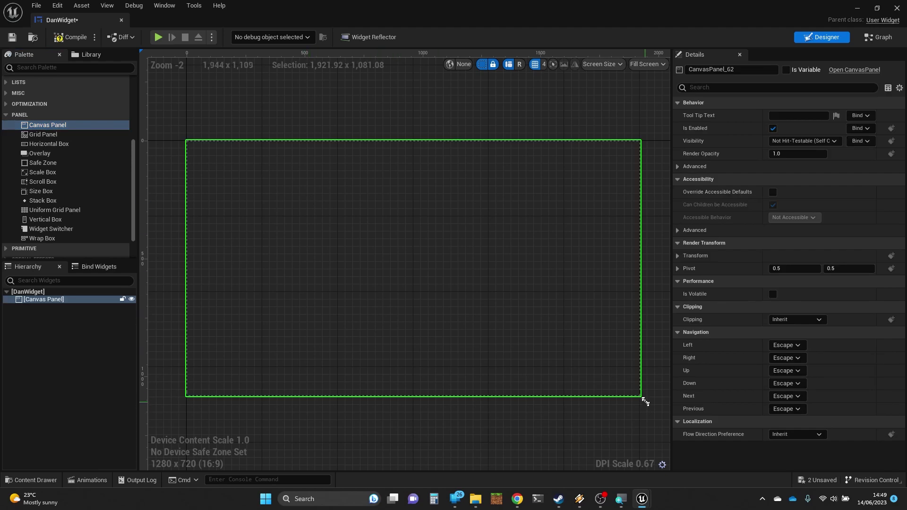
pyautogui.moveTo(645, 403)
pyautogui.mouseDown()
pyautogui.moveTo(595, 374)
pyautogui.moveTo(645, 402)
pyautogui.mouseUp()
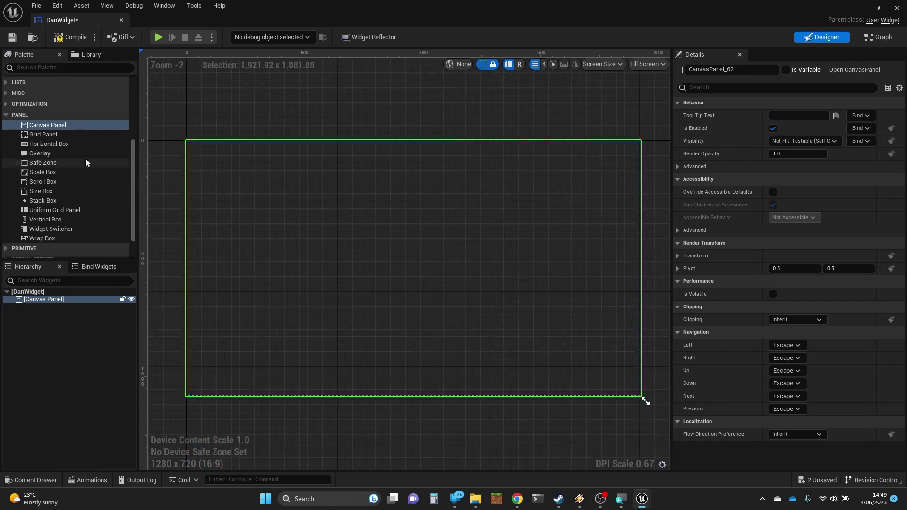
pyautogui.scroll(5, 68, 99)
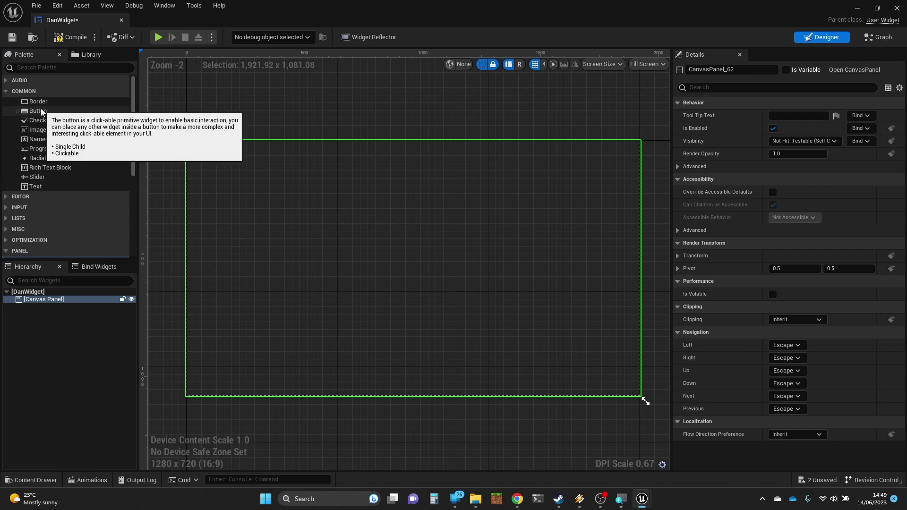
# Add a Button and a Text widget to the Canvas Panel
pyautogui.moveTo(40, 109); pyautogui.dragTo(301, 216)
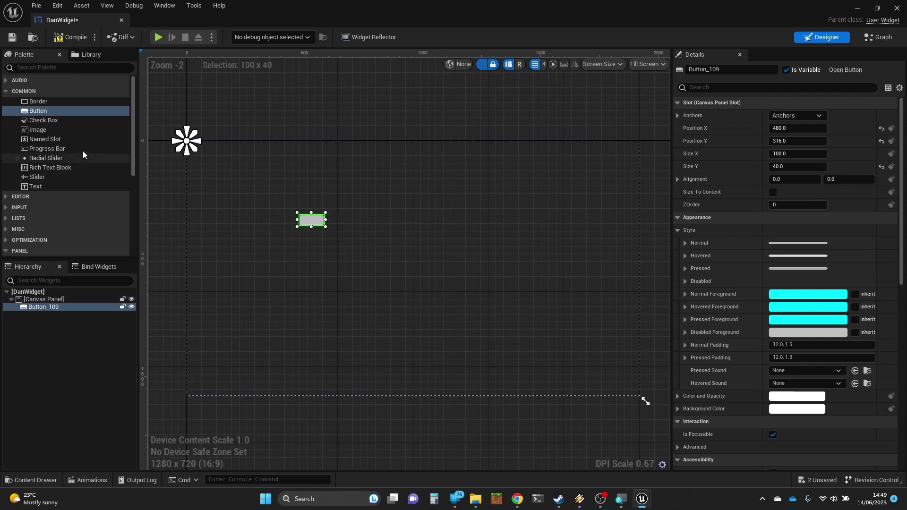
pyautogui.moveTo(50, 185); pyautogui.dragTo(72, 305)
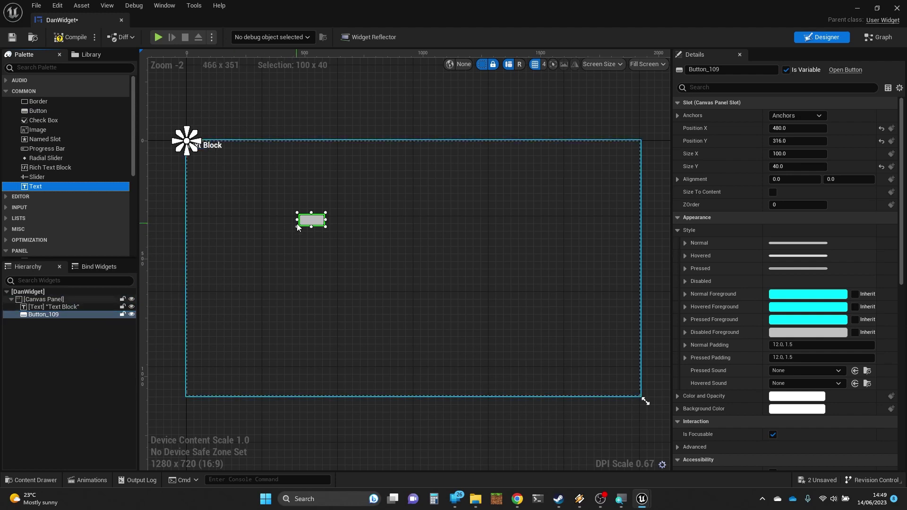
pyautogui.scroll(8, 297, 224)
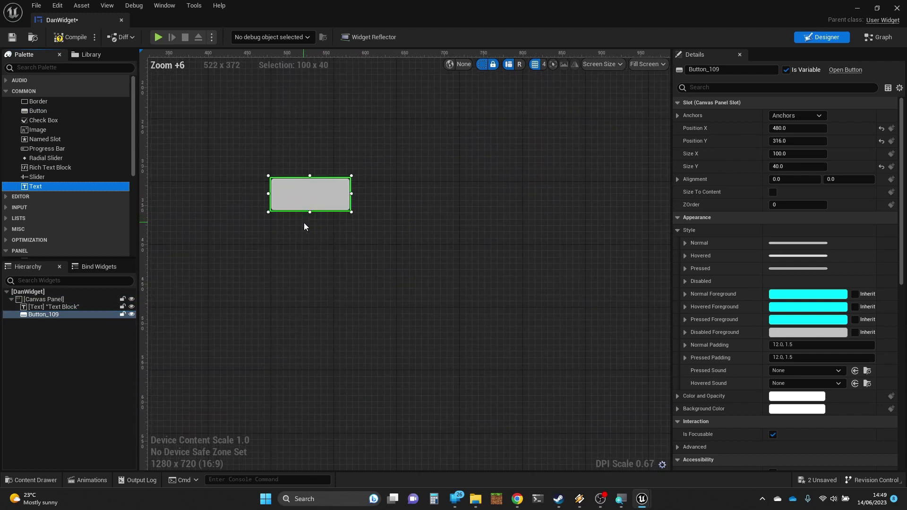
pyautogui.scroll(-5, 304, 224)
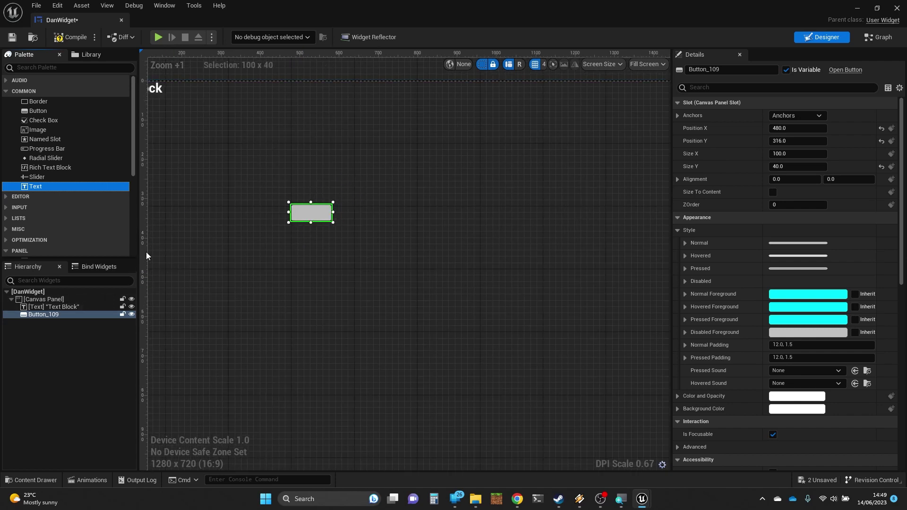
pyautogui.scroll(-2, 191, 250)
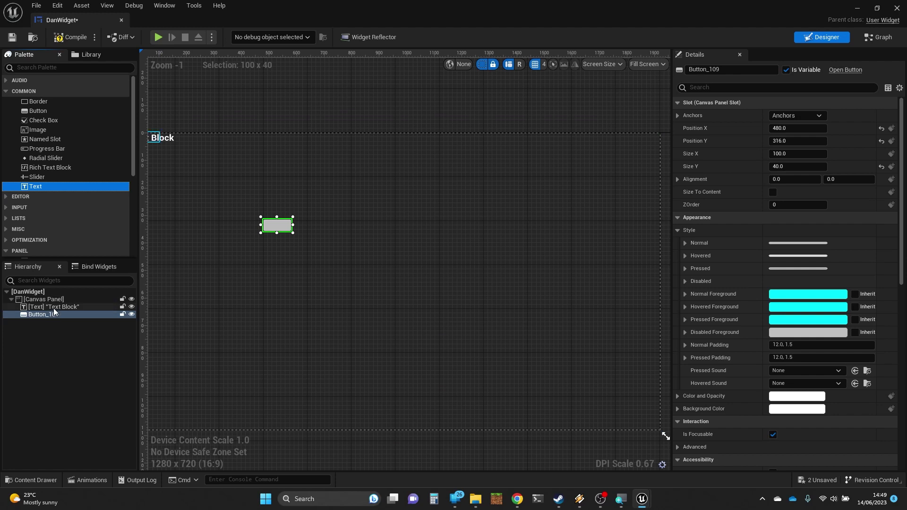
# Nest a fresh 'Text Block' label inside Button_109, replacing the first text widget
pyautogui.moveTo(56, 307); pyautogui.dragTo(67, 316)
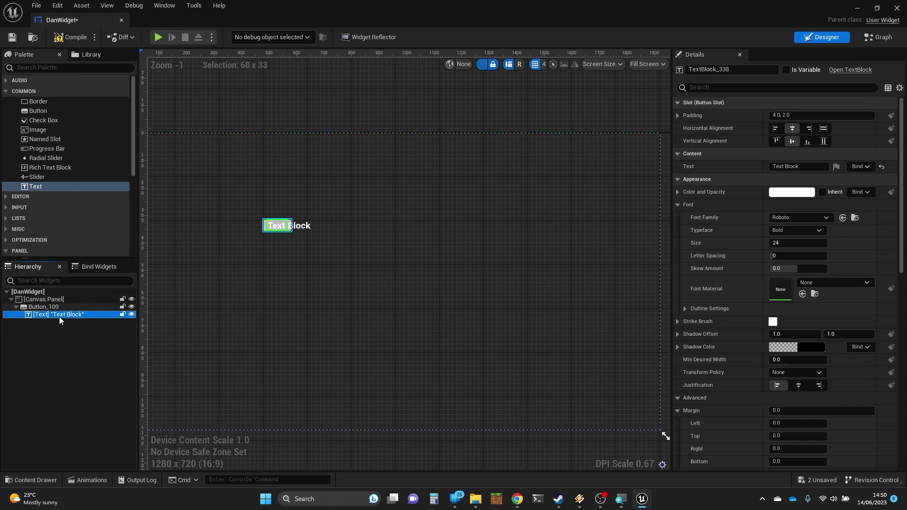
pyautogui.press('Delete')
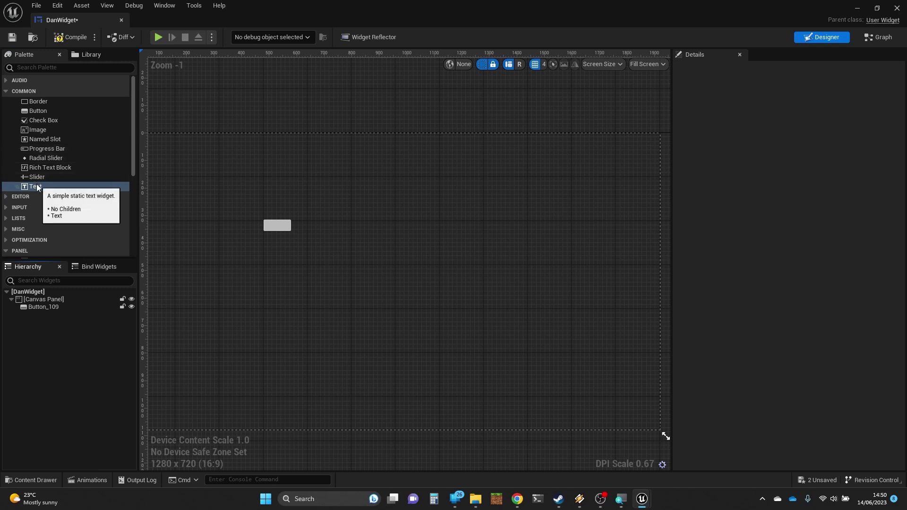
pyautogui.moveTo(35, 186); pyautogui.dragTo(60, 310)
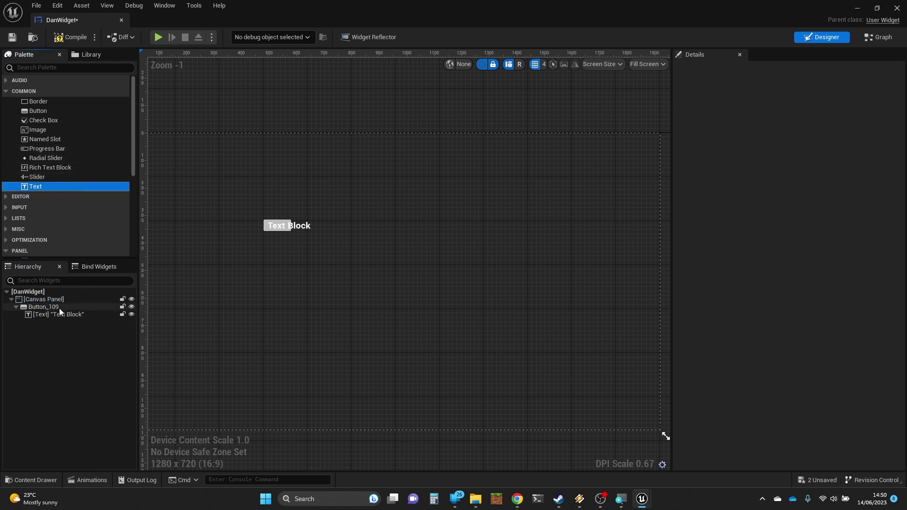
pyautogui.click(285, 220)
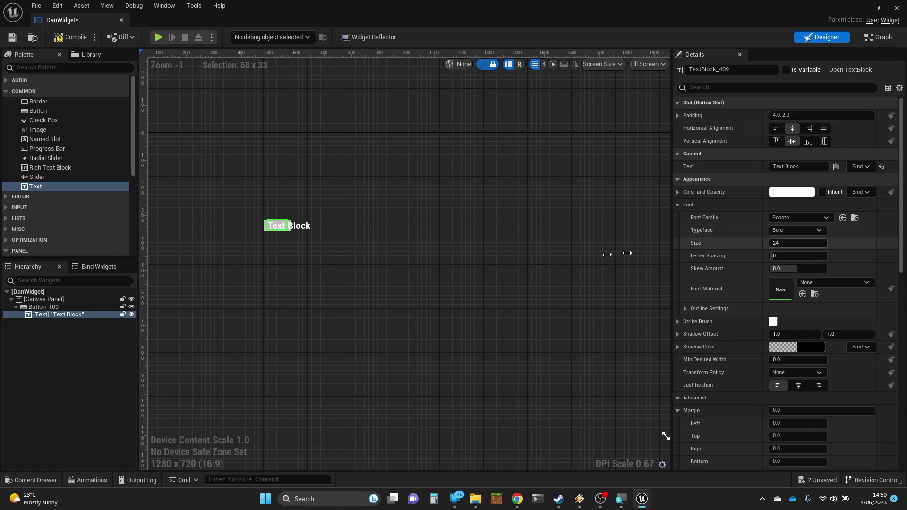
# Widen Button_109 to about 208 and colour its label dark grey (1A1A1AFF)
pyautogui.click(81, 306)
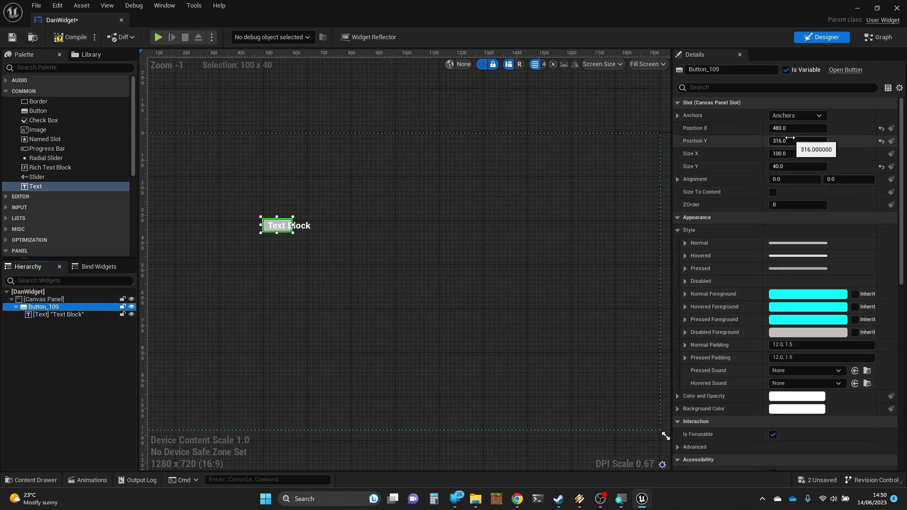
pyautogui.moveTo(780, 153); pyautogui.dragTo(831, 153)
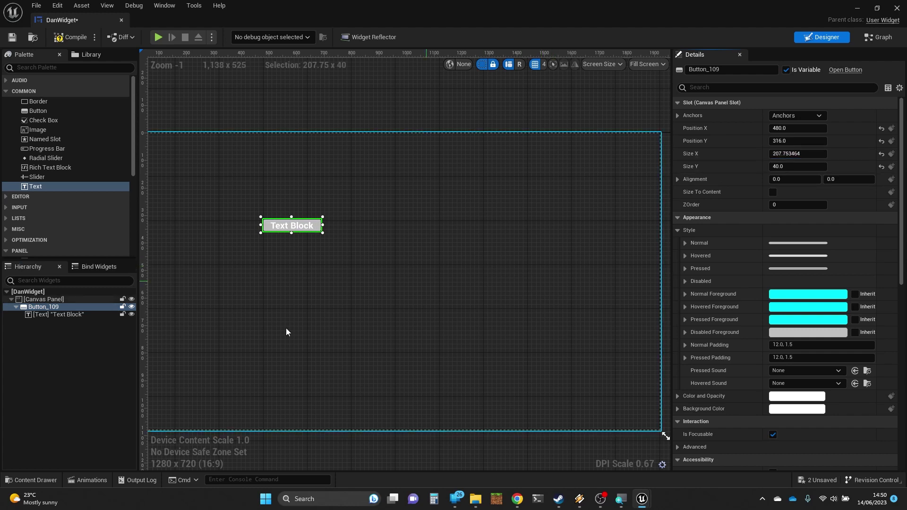
pyautogui.click(47, 315)
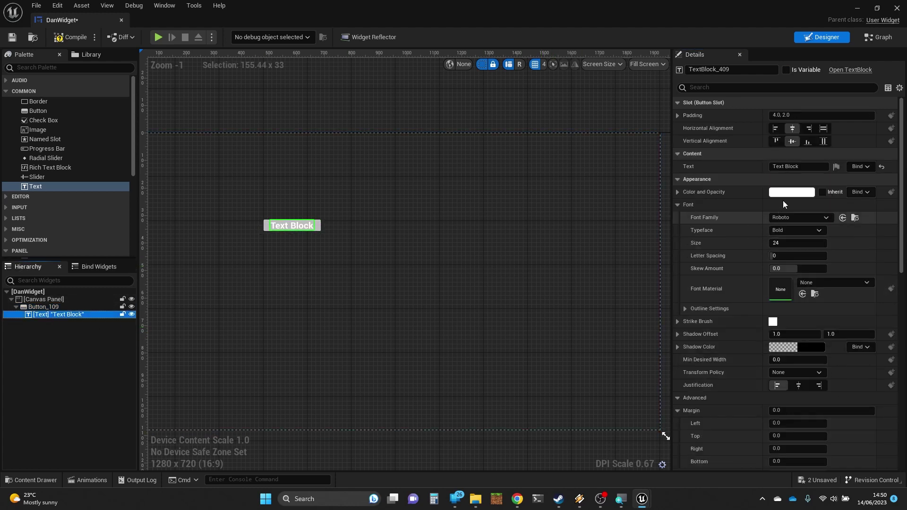
pyautogui.click(786, 193)
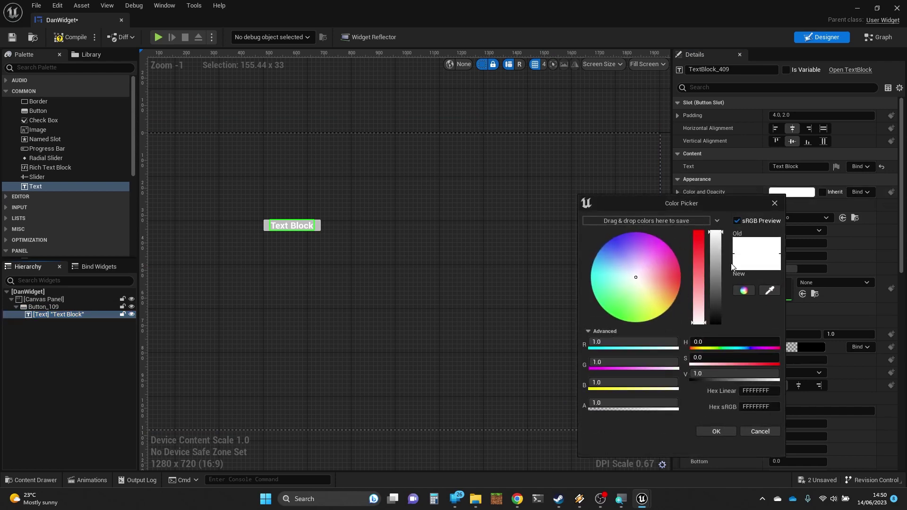
pyautogui.moveTo(717, 240); pyautogui.dragTo(719, 323)
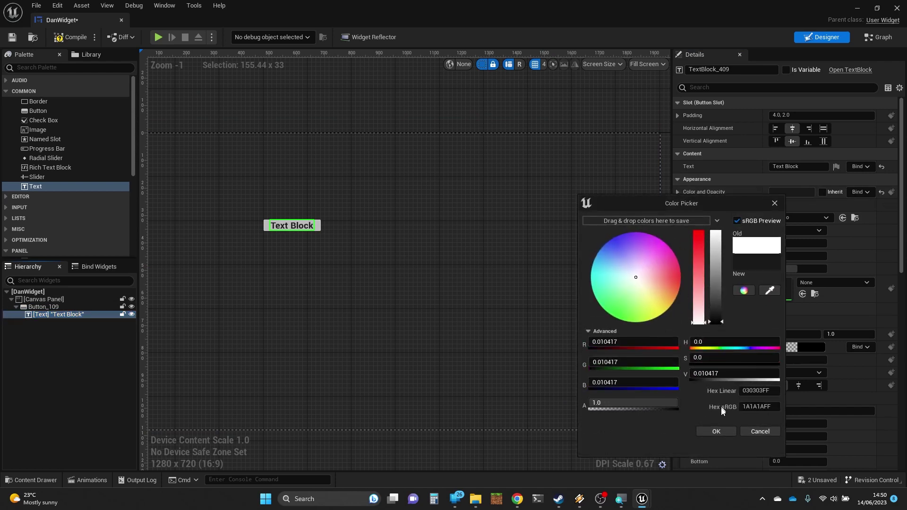
pyautogui.click(718, 431)
pyautogui.click(278, 310)
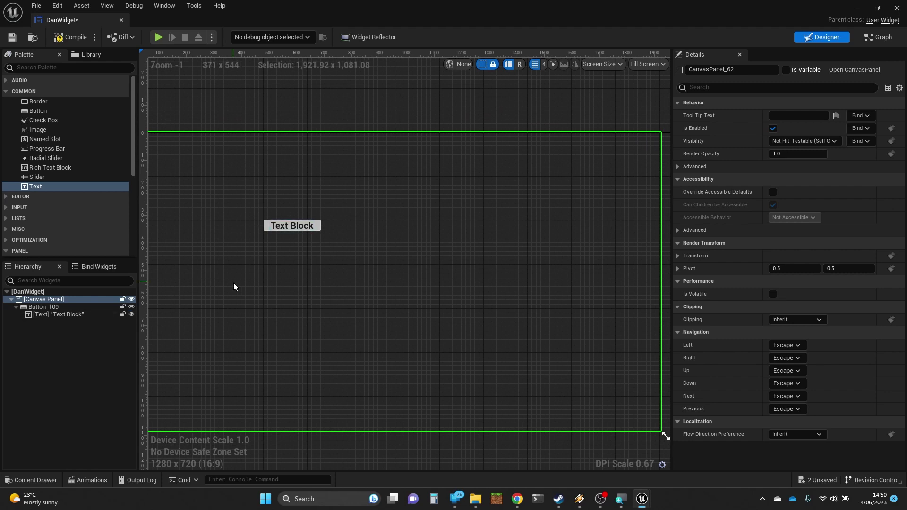
# Drag Button_109 to the canvas's upper left, landing at position 216, 172
pyautogui.scroll(-2, 234, 283)
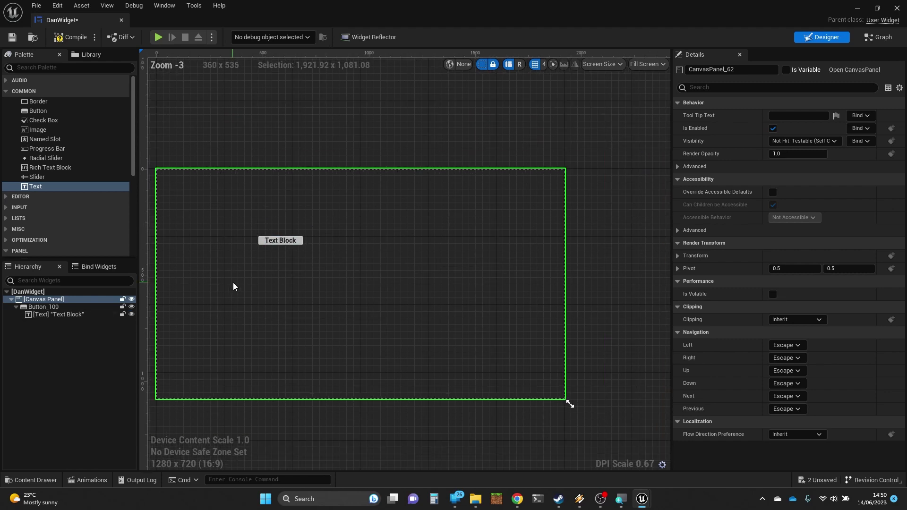
pyautogui.moveTo(233, 283); pyautogui.dragTo(296, 291, button='right')
pyautogui.scroll(1, 292, 279)
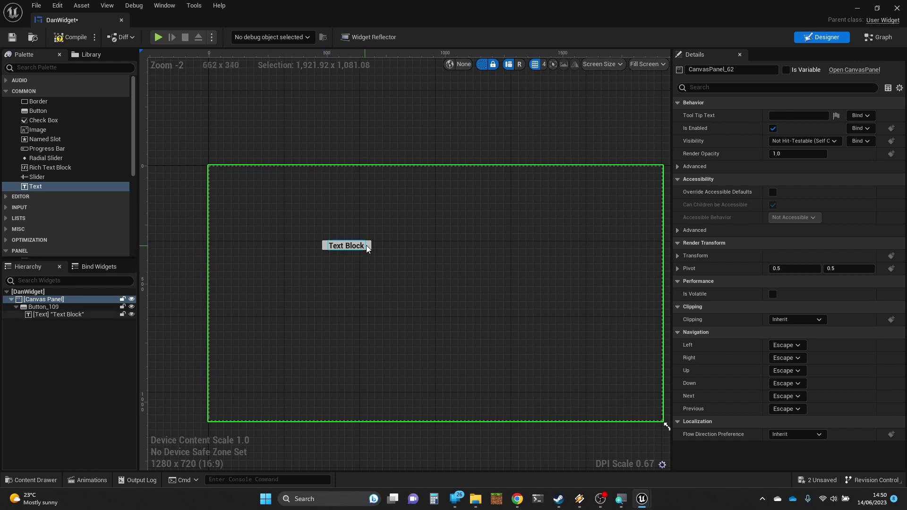
pyautogui.moveTo(369, 246); pyautogui.dragTo(323, 297)
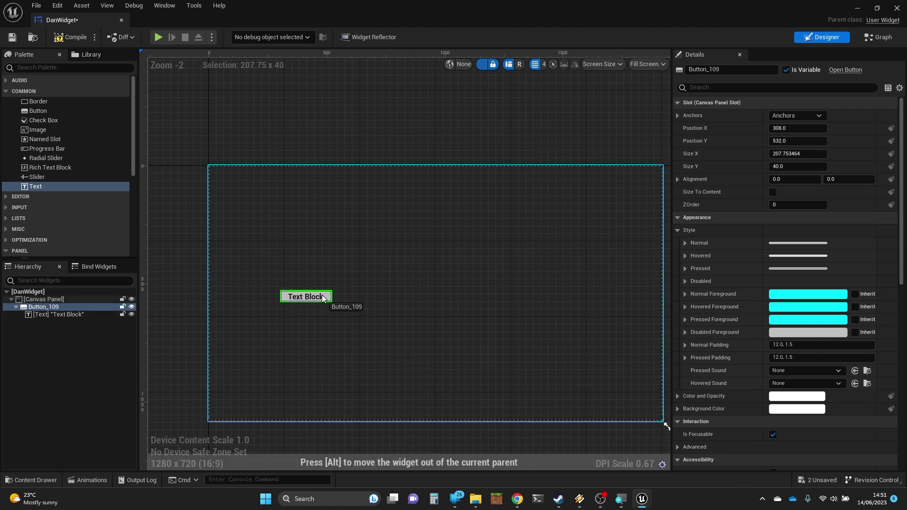
pyautogui.moveTo(323, 298); pyautogui.dragTo(300, 214)
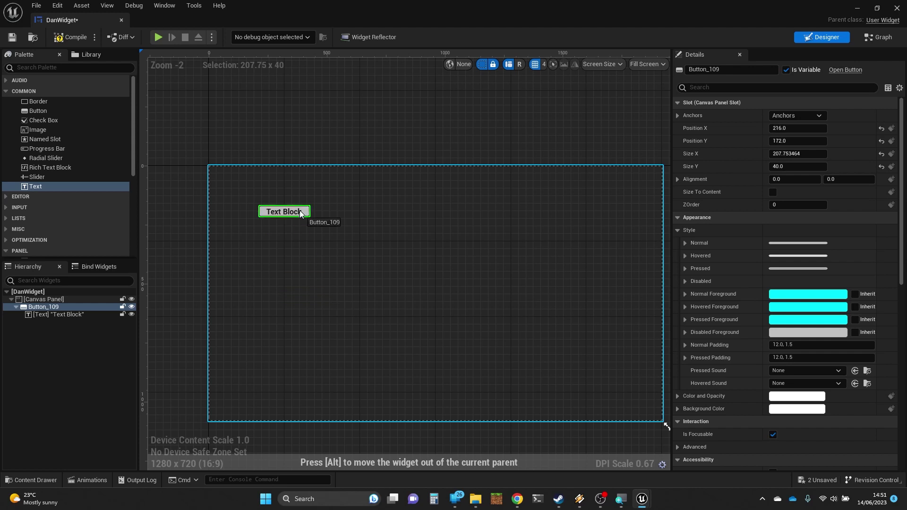
pyautogui.moveTo(301, 214); pyautogui.dragTo(301, 213)
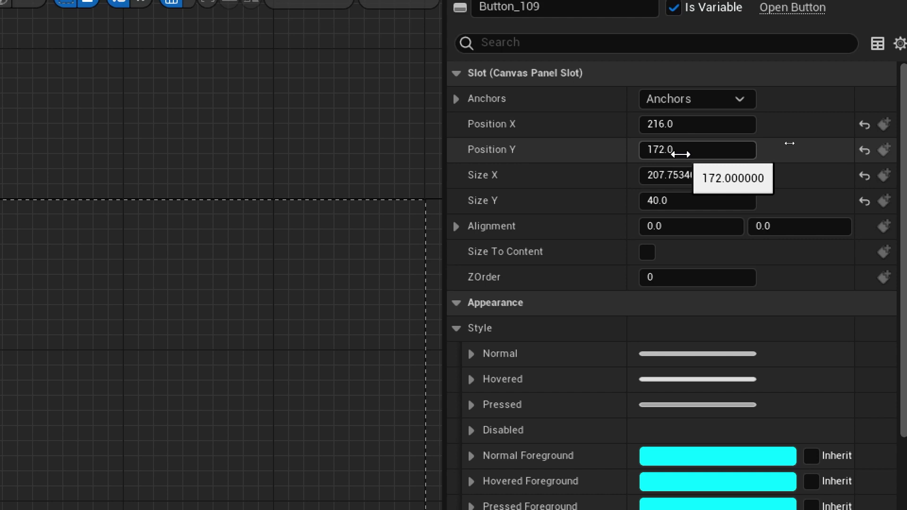
# Set Button_109's position to about 342.5, 214.5, then preview a smaller canvas size
pyautogui.moveTo(681, 154); pyautogui.dragTo(708, 154)
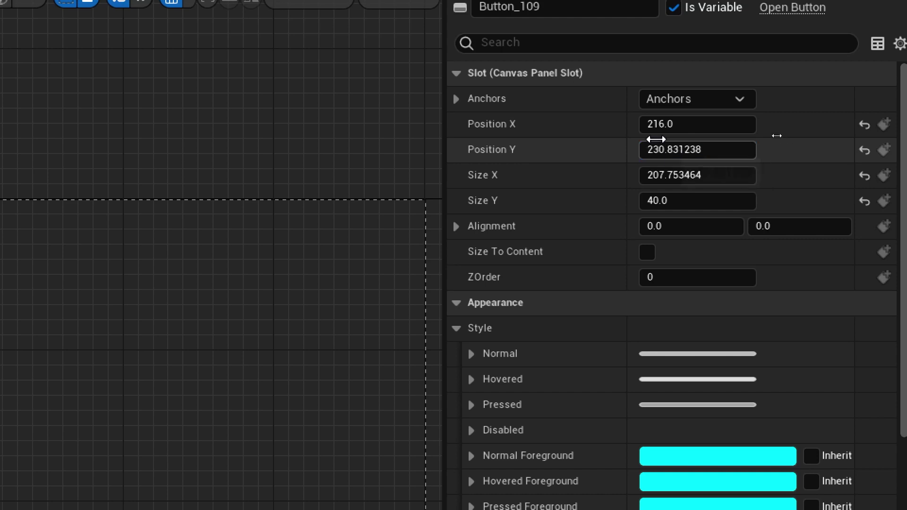
pyautogui.moveTo(662, 124); pyautogui.dragTo(709, 124)
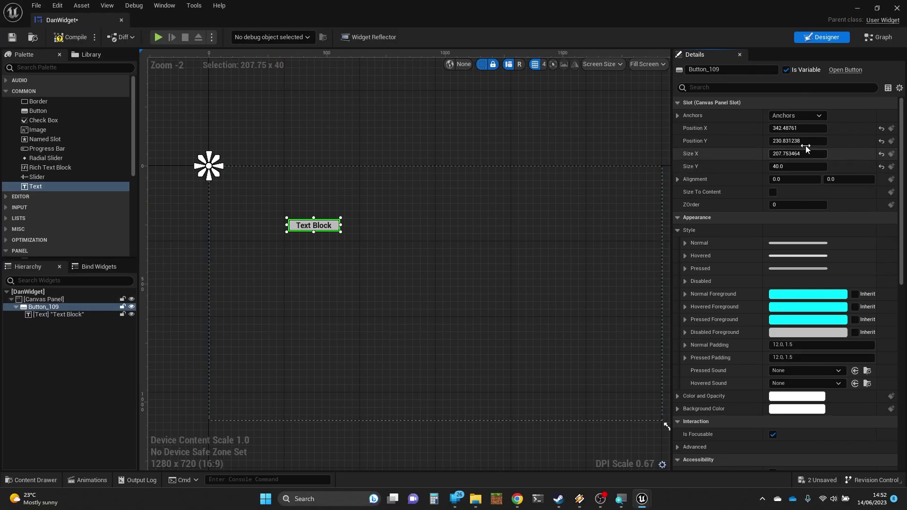
pyautogui.moveTo(780, 140)
pyautogui.mouseDown()
pyautogui.moveTo(830, 141)
pyautogui.moveTo(764, 141)
pyautogui.moveTo(801, 141)
pyautogui.moveTo(784, 140)
pyautogui.mouseUp()
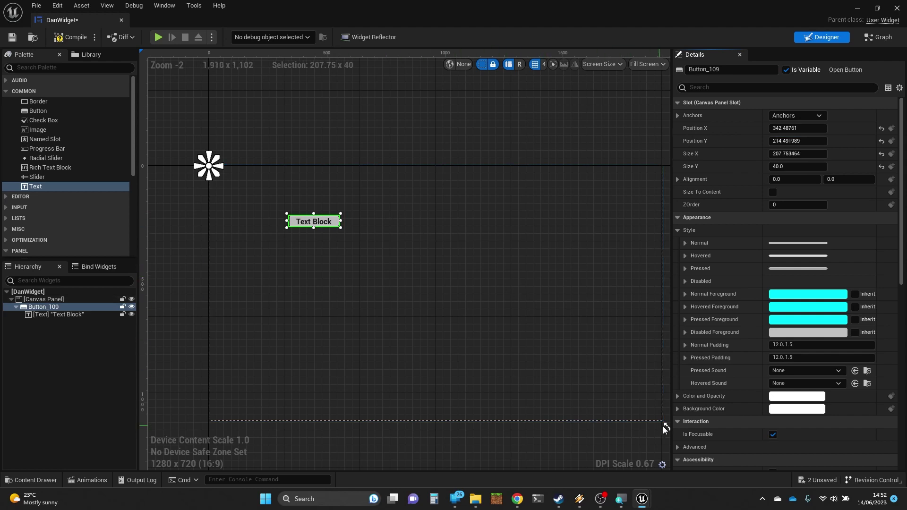
pyautogui.moveTo(665, 426)
pyautogui.mouseDown()
pyautogui.moveTo(614, 368)
pyautogui.moveTo(501, 307)
pyautogui.moveTo(453, 377)
pyautogui.moveTo(463, 403)
pyautogui.moveTo(541, 426)
pyautogui.moveTo(612, 400)
pyautogui.moveTo(523, 324)
pyautogui.moveTo(664, 426)
pyautogui.mouseUp()
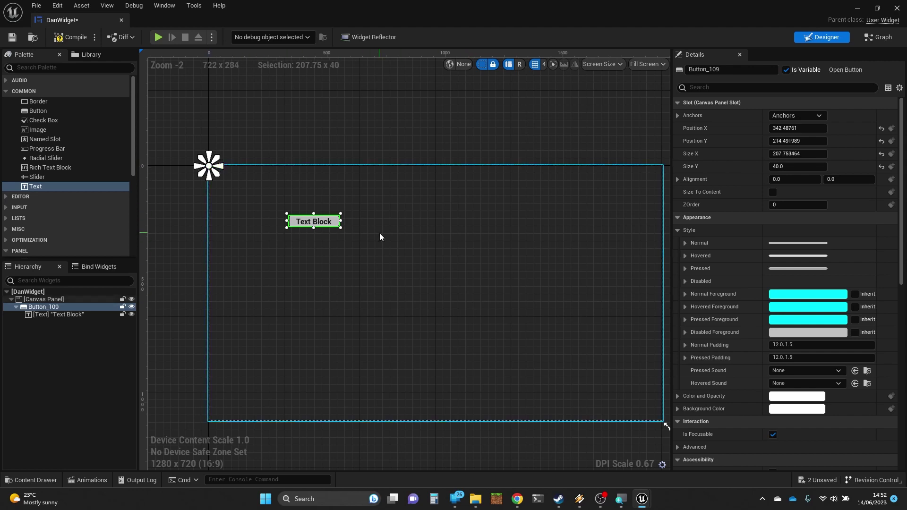
# Anchor Button_109 bottom-right and drag it to the lower right, about -461.92, -261.08
pyautogui.click(820, 118)
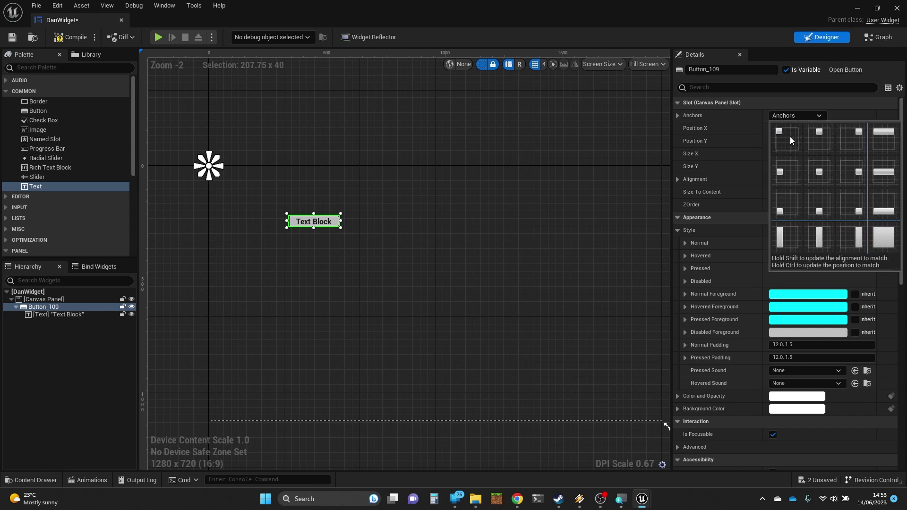
pyautogui.click(851, 200)
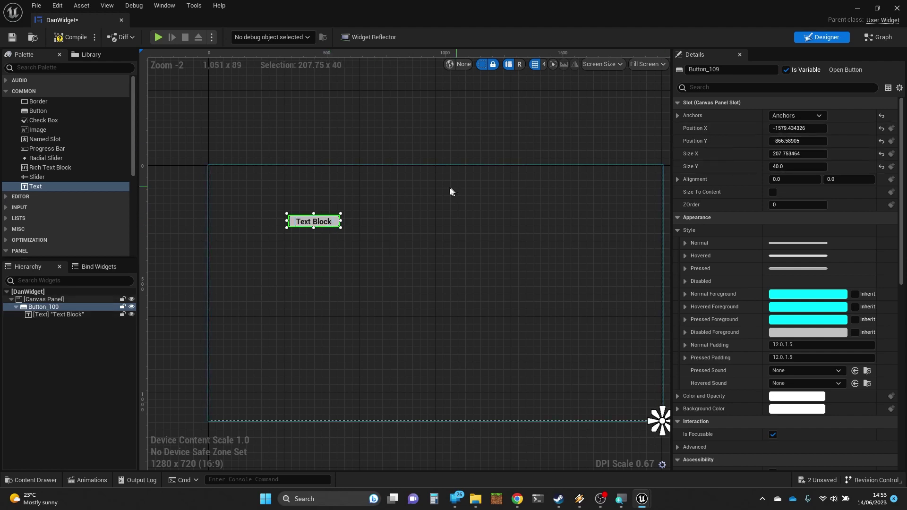
pyautogui.moveTo(337, 224); pyautogui.dragTo(600, 367)
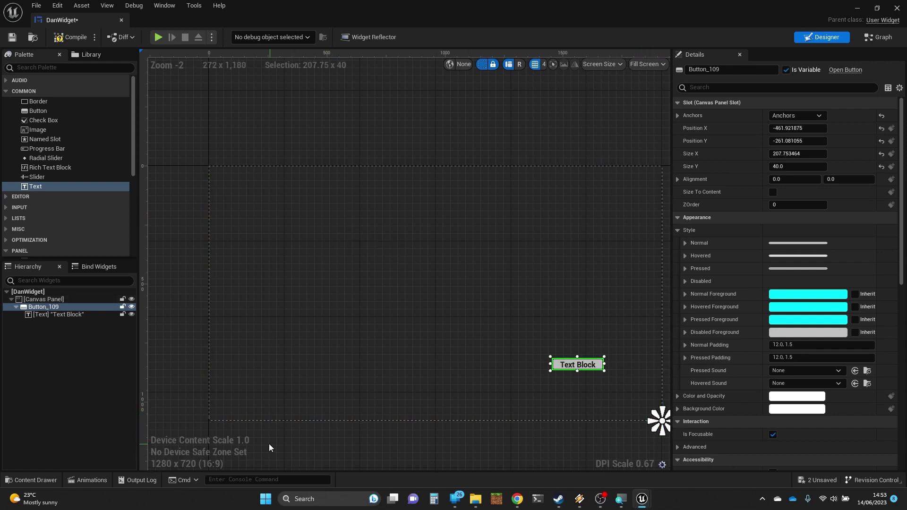
pyautogui.click(579, 418)
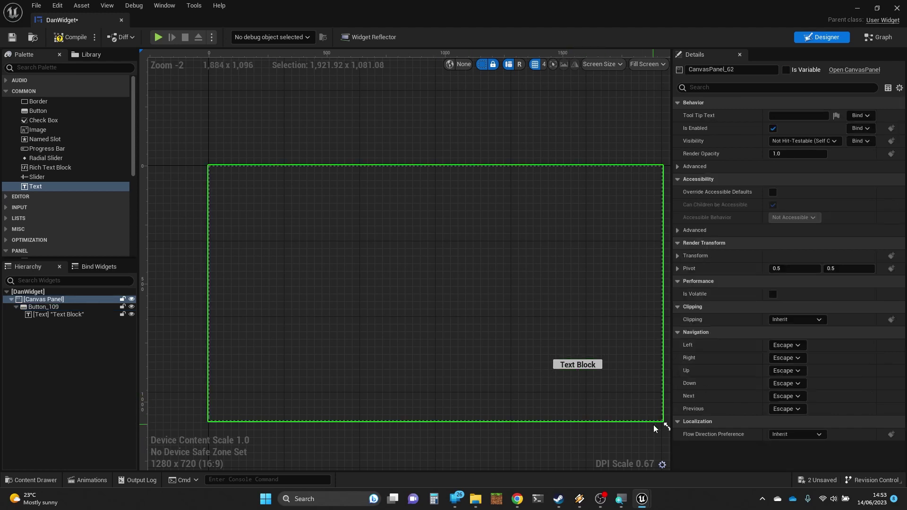
pyautogui.moveTo(662, 422)
pyautogui.mouseDown()
pyautogui.moveTo(618, 390)
pyautogui.moveTo(376, 301)
pyautogui.moveTo(344, 271)
pyautogui.moveTo(506, 336)
pyautogui.moveTo(643, 402)
pyautogui.moveTo(669, 427)
pyautogui.mouseUp()
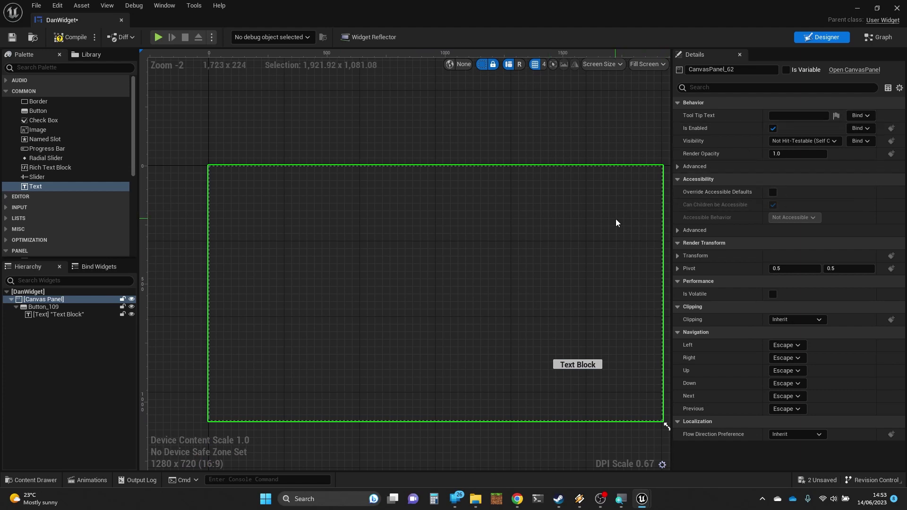
# Try middle-right, centre and top-stretch anchors on Button_109, finishing with the centre anchor
pyautogui.click(602, 364)
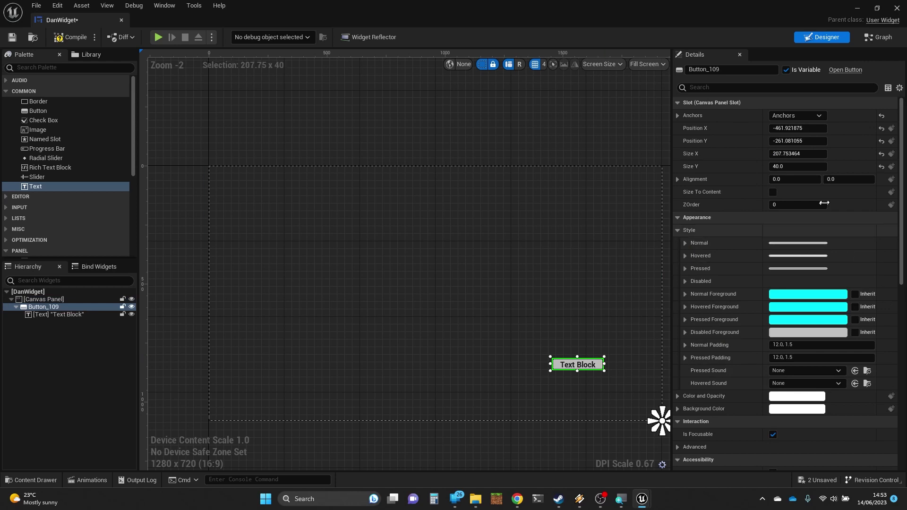
pyautogui.click(819, 116)
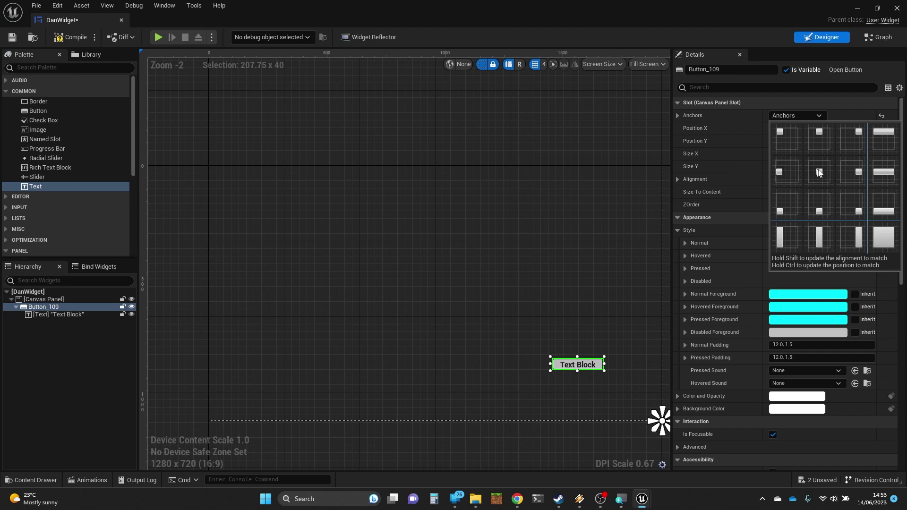
pyautogui.click(843, 171)
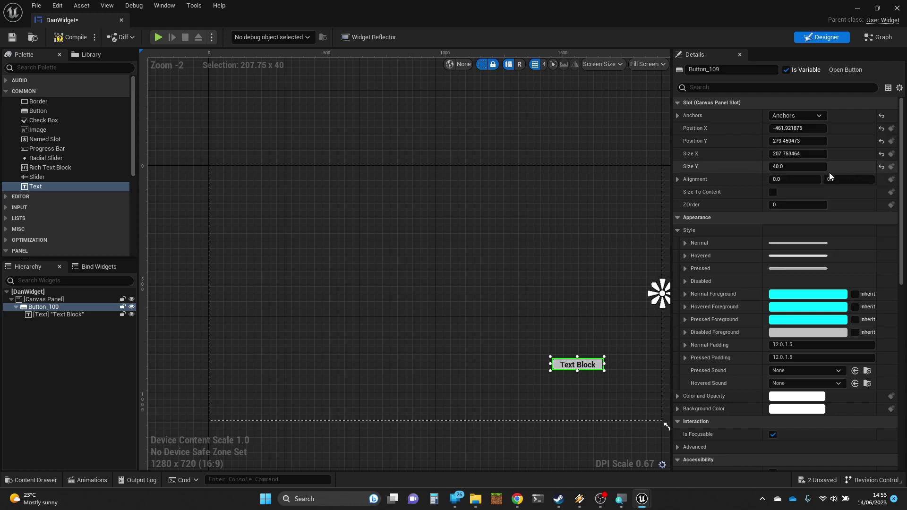
pyautogui.click(819, 114)
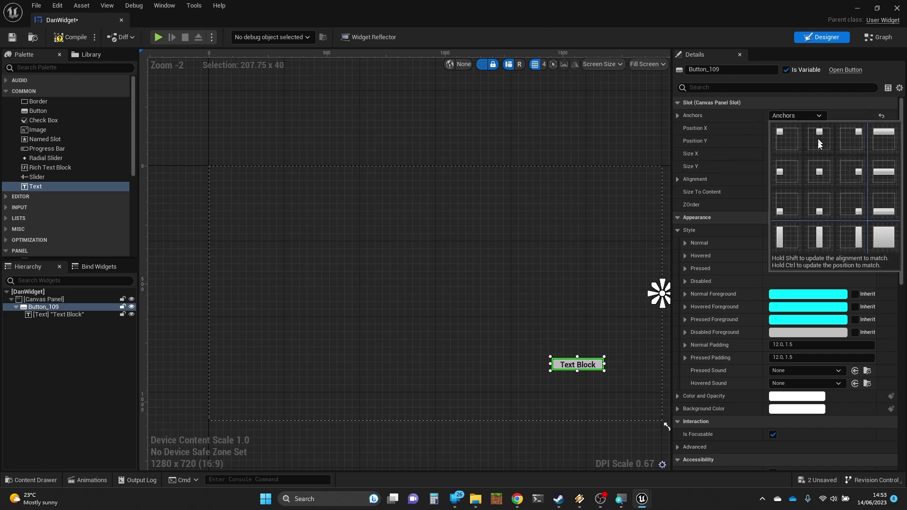
pyautogui.click(824, 169)
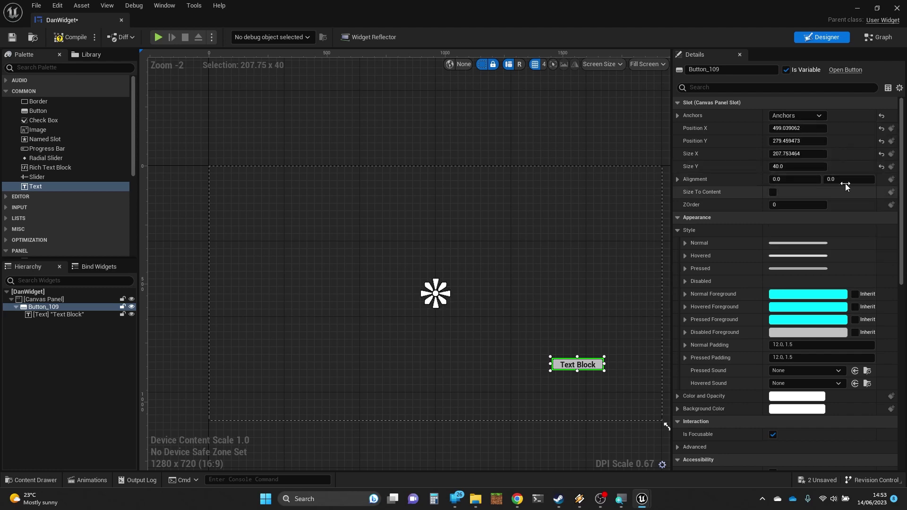
pyautogui.click(821, 118)
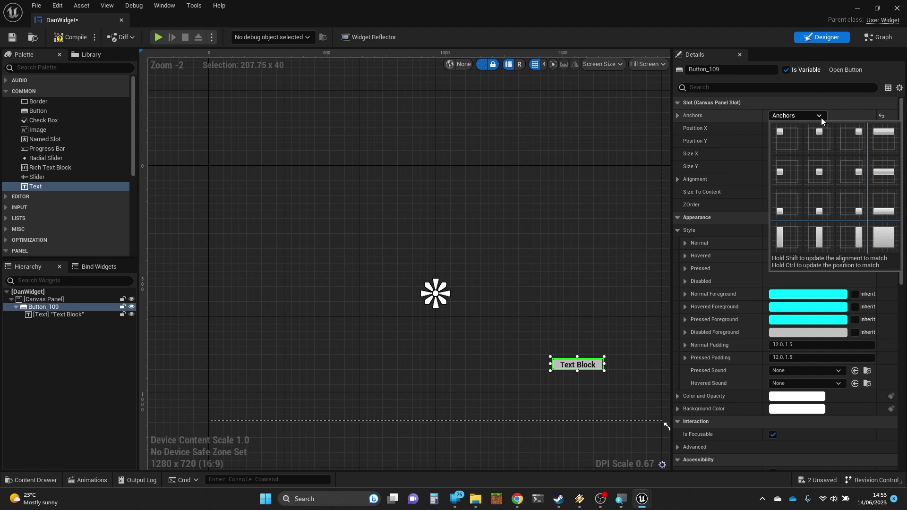
pyautogui.click(883, 136)
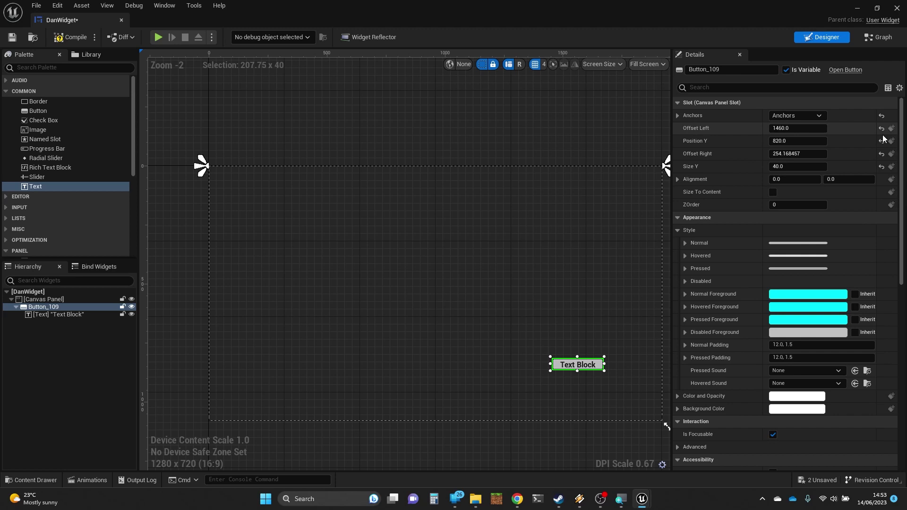
pyautogui.click(823, 118)
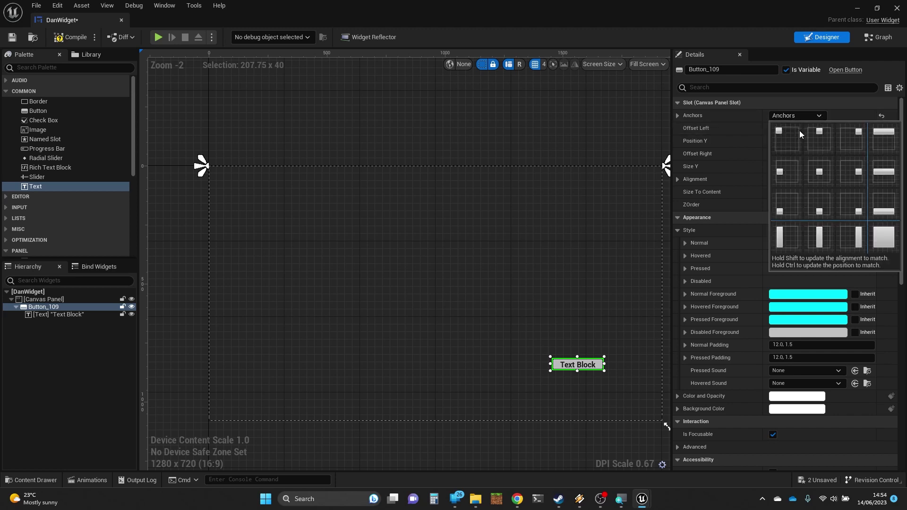
pyautogui.click(821, 175)
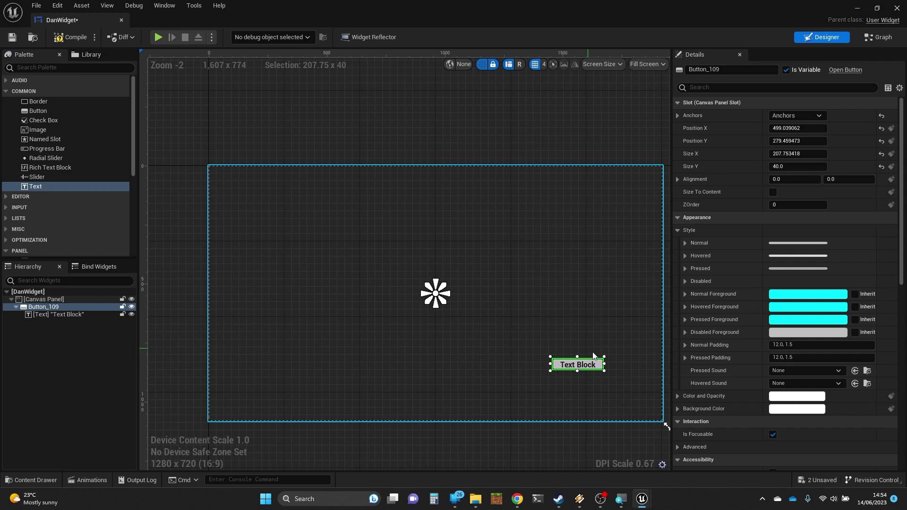
# Drag Button_109 near the canvas centre, to about -116.96, -16.54
pyautogui.moveTo(599, 368); pyautogui.dragTo(455, 294)
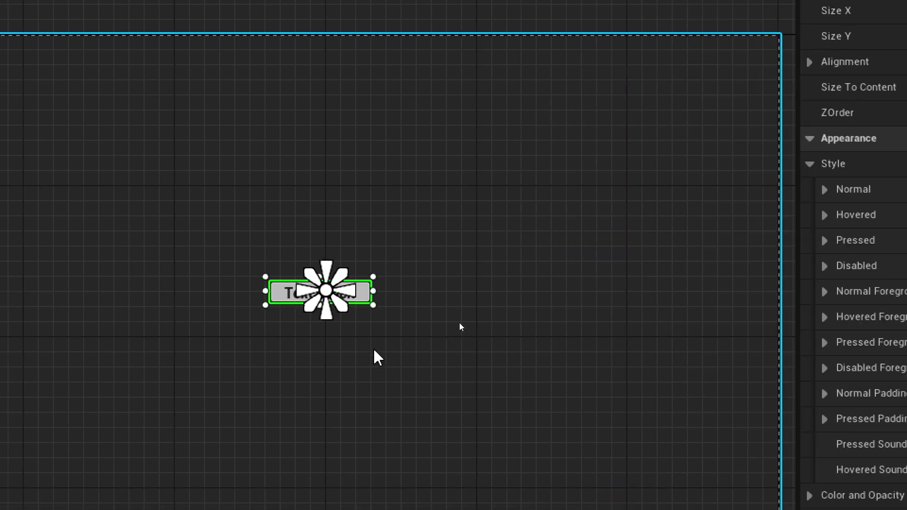
pyautogui.moveTo(326, 290); pyautogui.dragTo(326, 291)
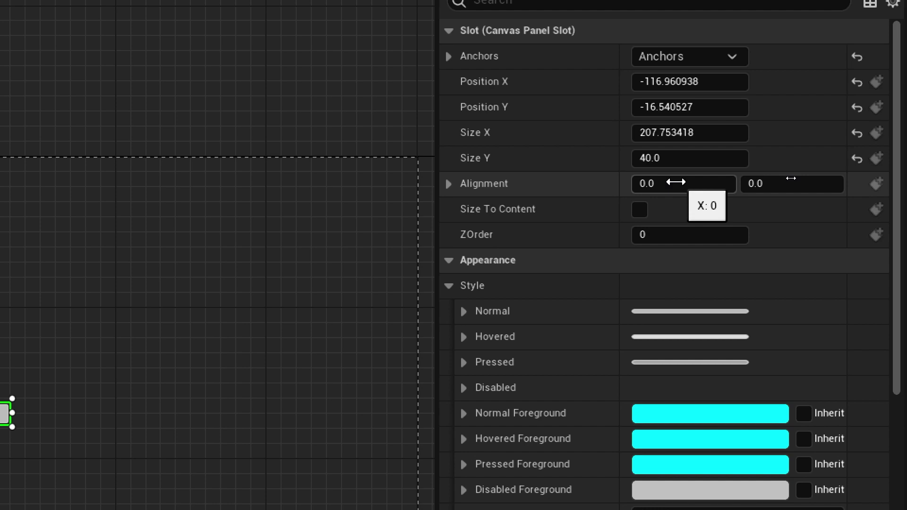
# Set Button_109's Alignment to 0.5, 0.5, correcting an initial X value of 1
pyautogui.click(677, 182)
pyautogui.write('1')
pyautogui.press('Return')
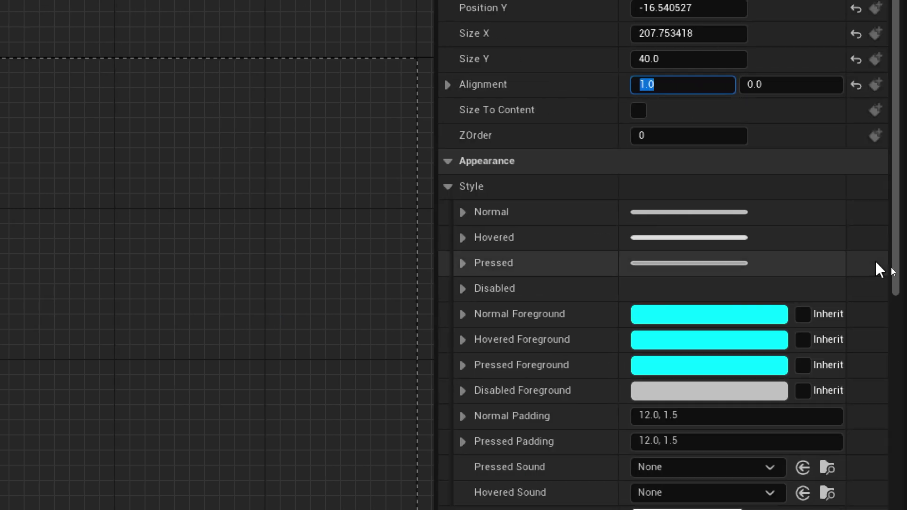
pyautogui.click(779, 95)
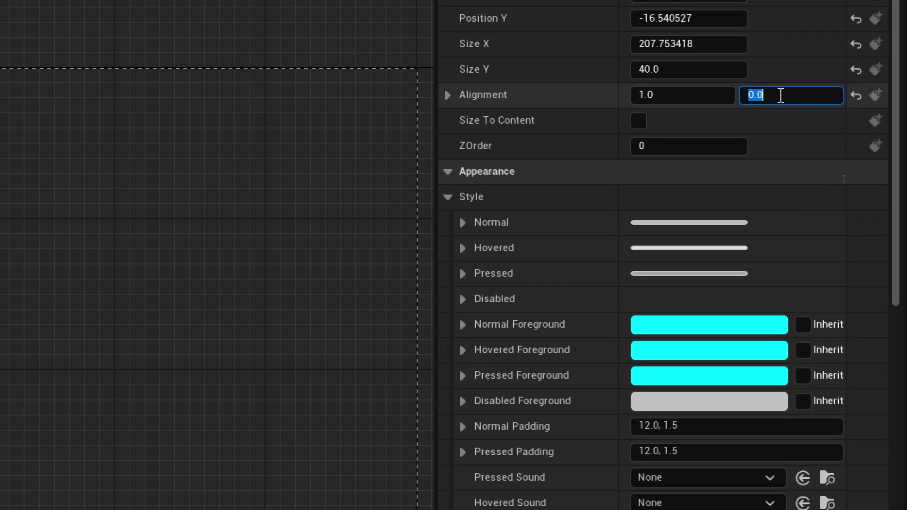
pyautogui.click(683, 97)
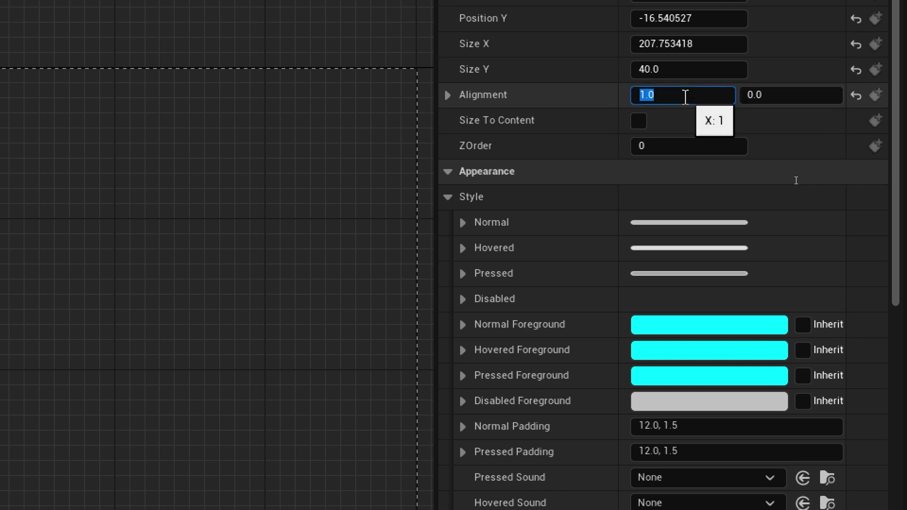
pyautogui.write('0.5')
pyautogui.press('Return')
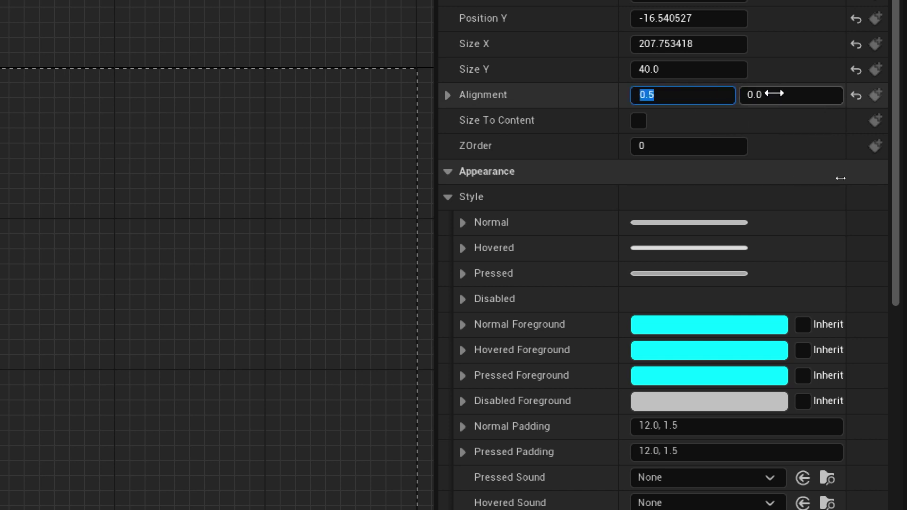
pyautogui.click(775, 94)
pyautogui.write('.5')
pyautogui.press('Return')
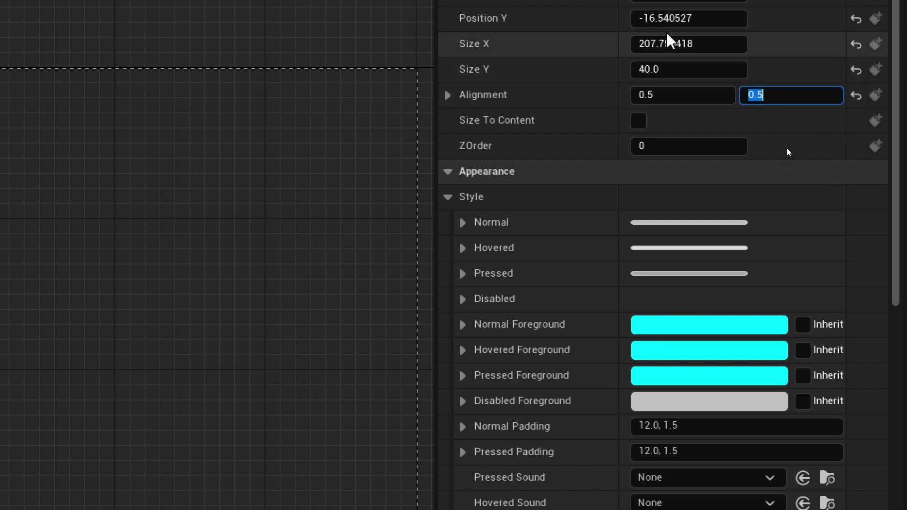
# Set Button_109's Size X to 140
pyautogui.click(692, 41)
pyautogui.write('0')
pyautogui.press('Return')
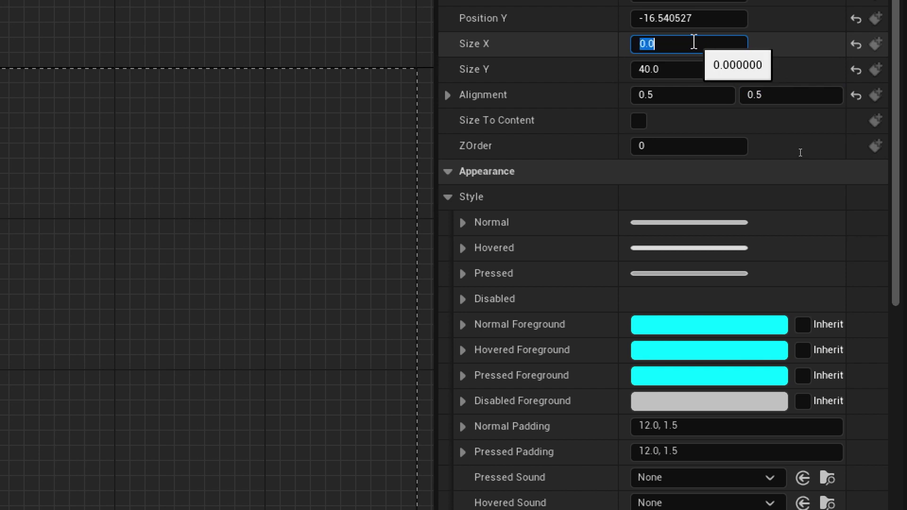
pyautogui.scroll(1, 695, 43)
pyautogui.click(713, 44)
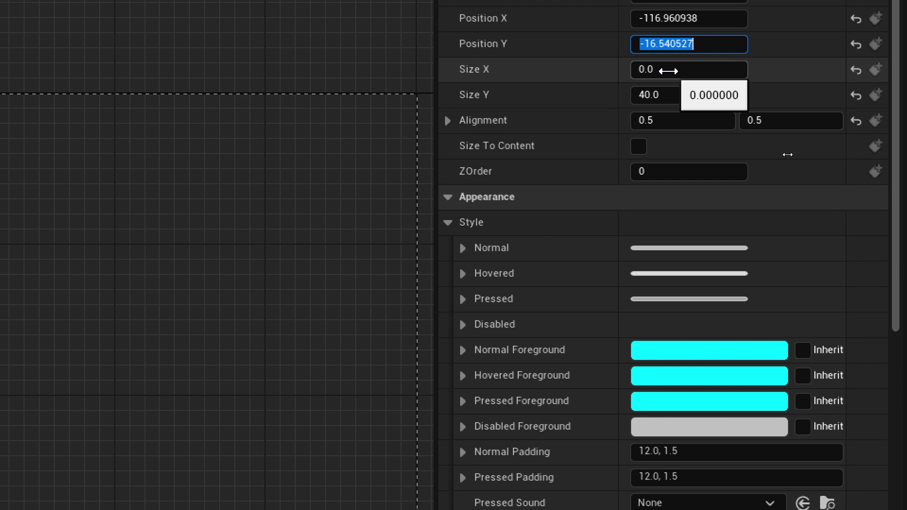
pyautogui.click(668, 70)
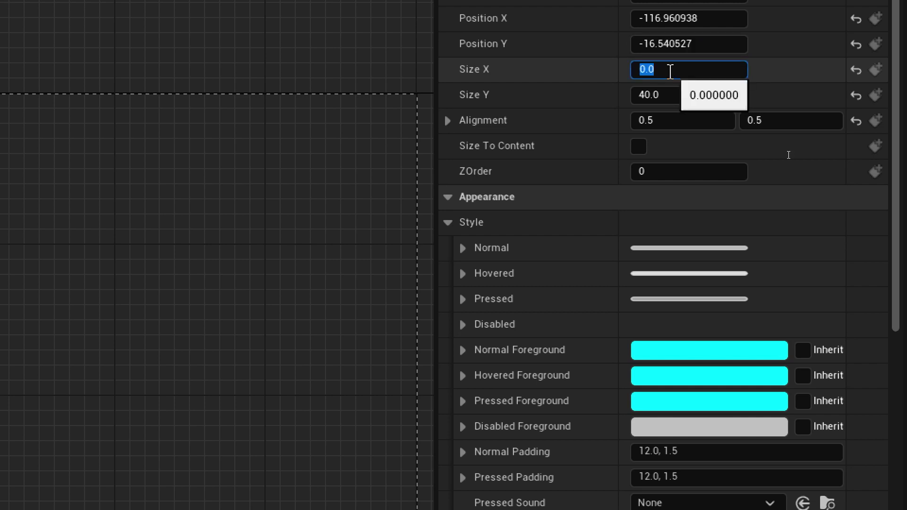
pyautogui.scroll(2, 709, 241)
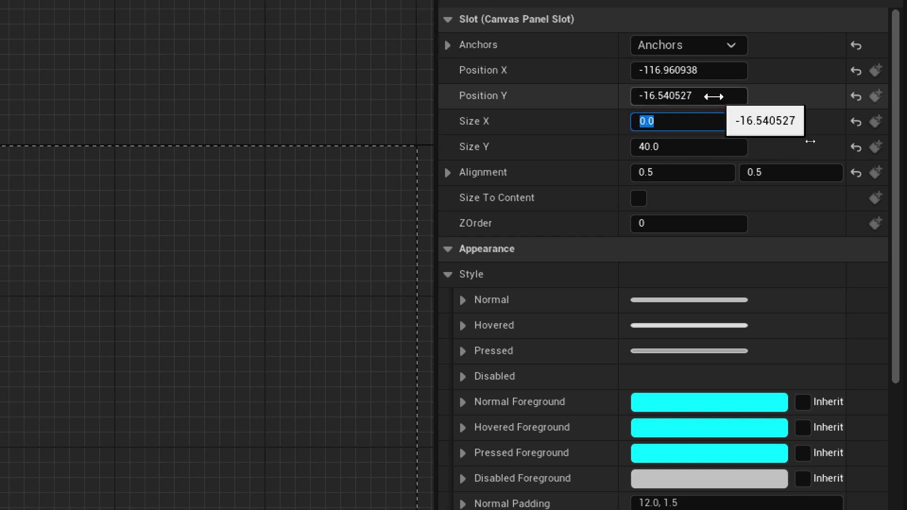
pyautogui.write('140')
pyautogui.press('Return')
# Set Button_109's Position Y and X to 0, centring it on the canvas
pyautogui.click(713, 97)
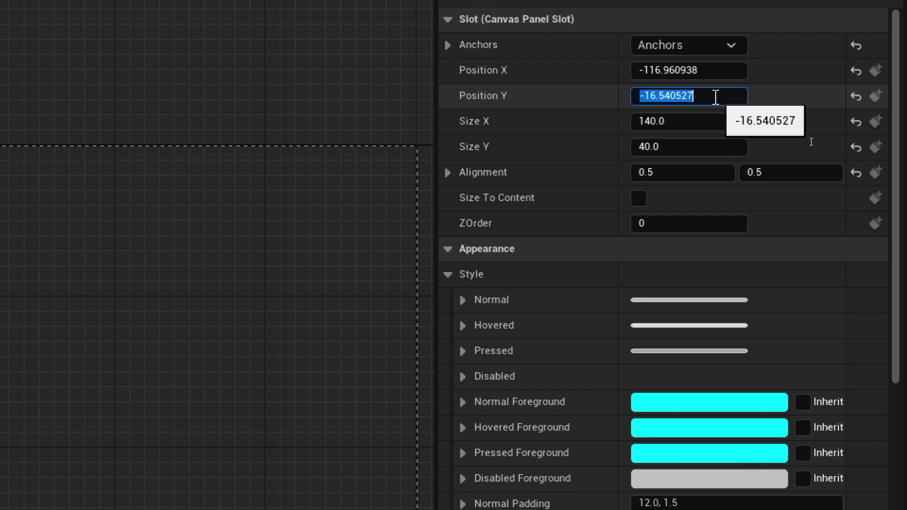
pyautogui.write('0')
pyautogui.press('Return')
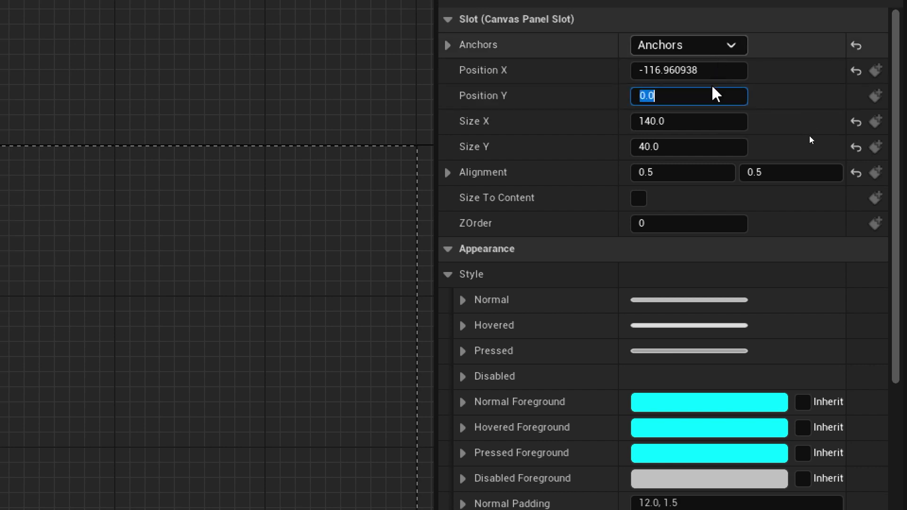
pyautogui.click(715, 71)
pyautogui.write('0')
pyautogui.press('Return')
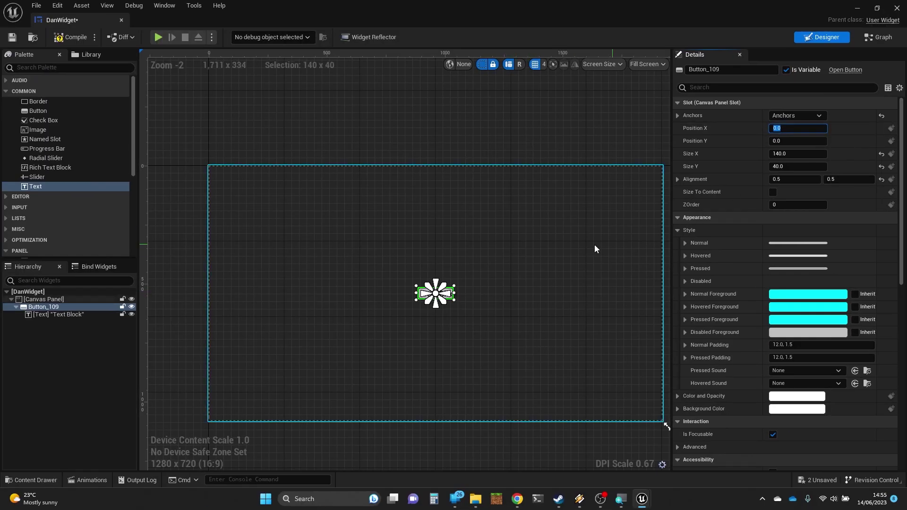
# Select Button_109 through its Text Block label and set its Size X to 200
pyautogui.click(462, 314)
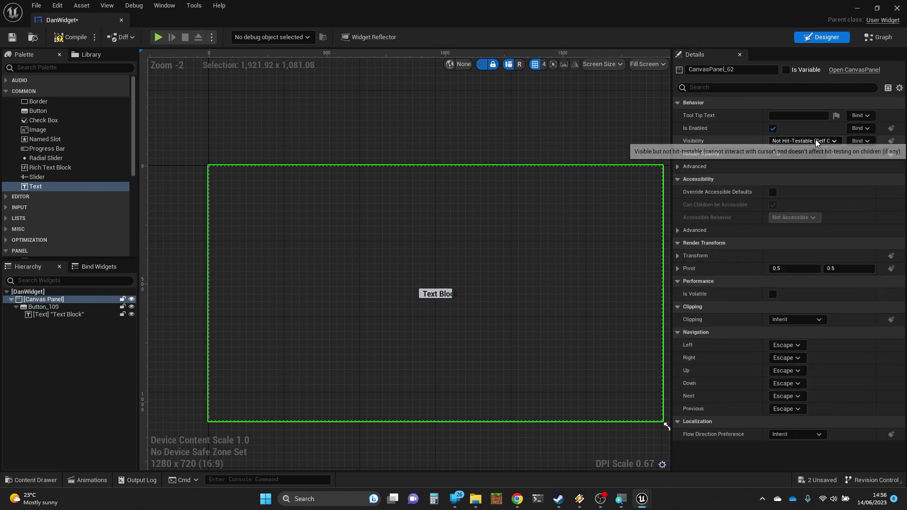
pyautogui.click(442, 294)
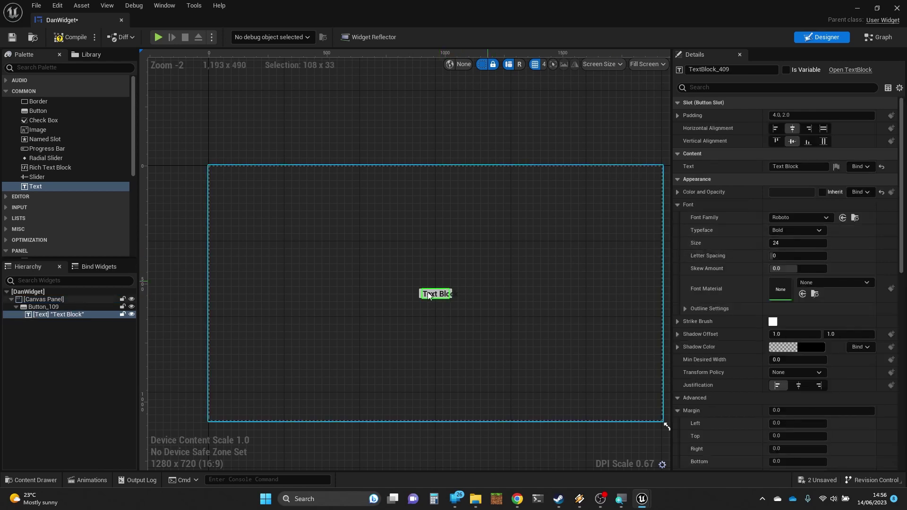
pyautogui.click(424, 297)
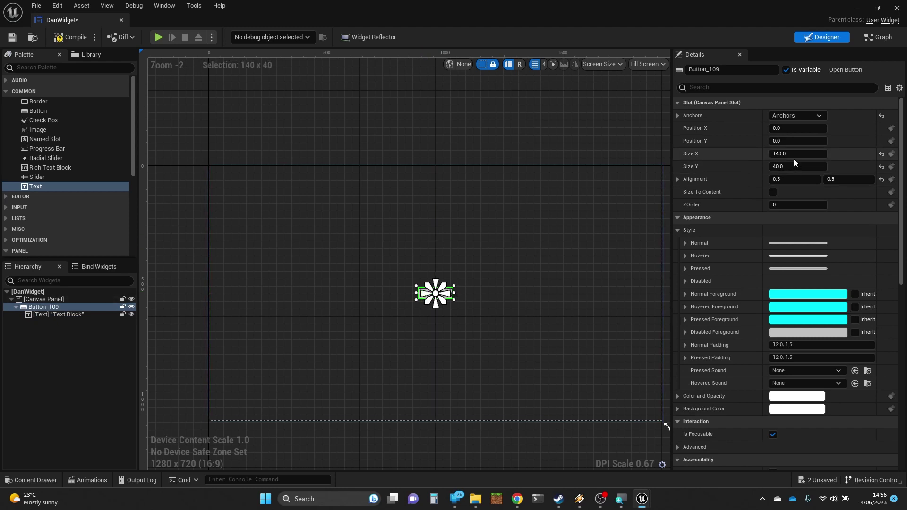
pyautogui.click(798, 154)
pyautogui.write('200')
pyautogui.press('Return')
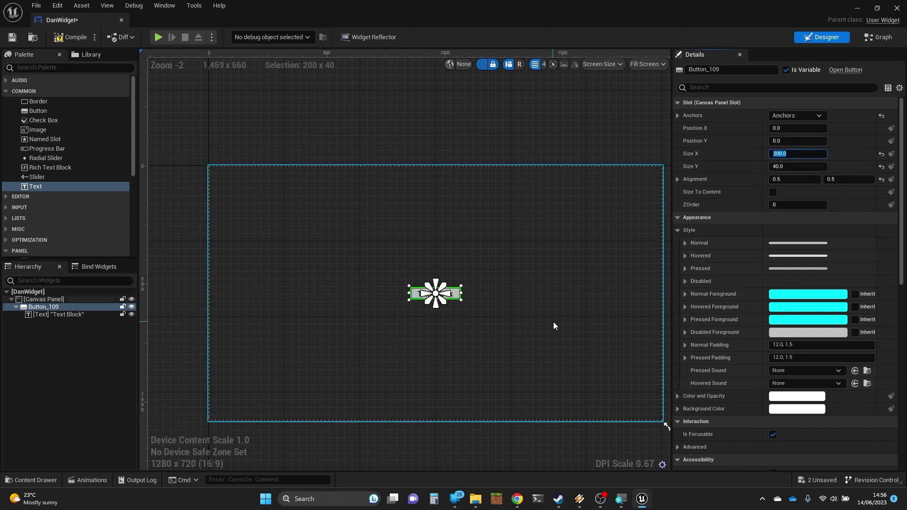
pyautogui.click(554, 324)
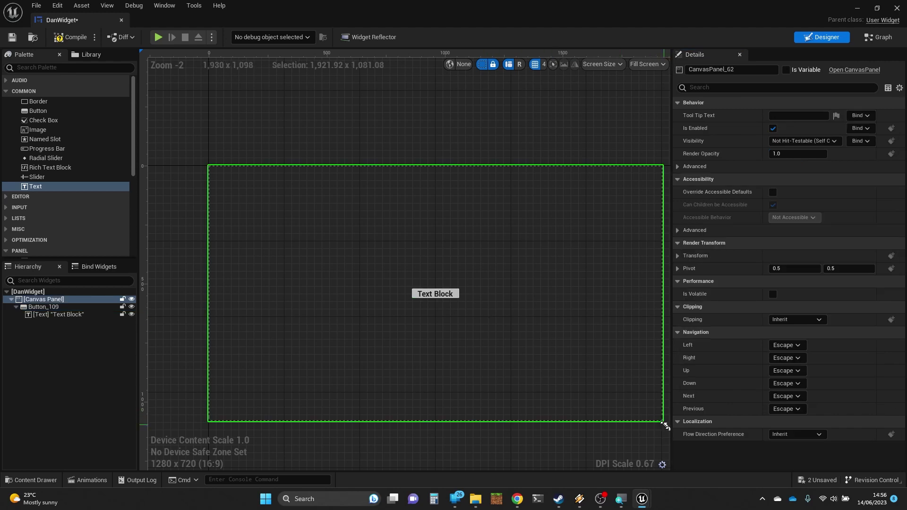
pyautogui.moveTo(665, 426)
pyautogui.mouseDown()
pyautogui.moveTo(606, 388)
pyautogui.moveTo(339, 281)
pyautogui.moveTo(279, 199)
pyautogui.moveTo(245, 174)
pyautogui.moveTo(313, 224)
pyautogui.moveTo(600, 358)
pyautogui.moveTo(666, 428)
pyautogui.mouseUp()
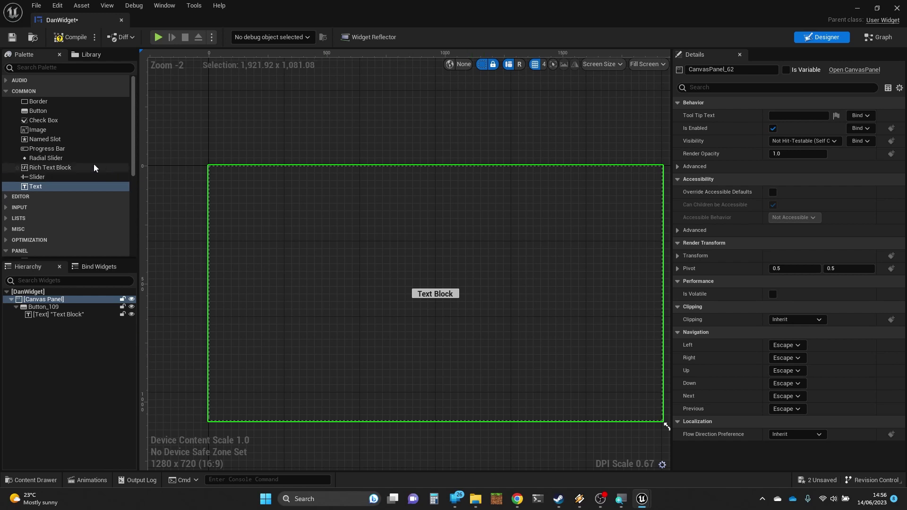
pyautogui.scroll(-2, 91, 166)
pyautogui.scroll(-2, 91, 163)
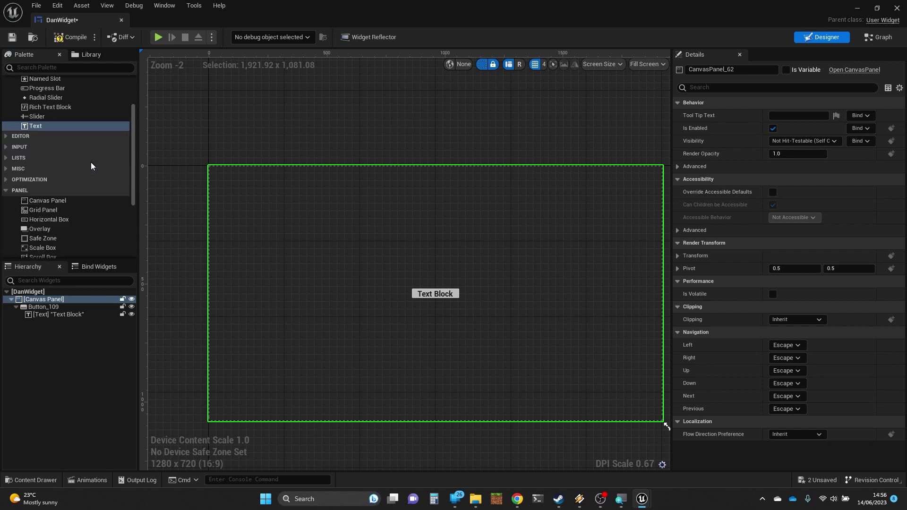
pyautogui.scroll(4, 91, 163)
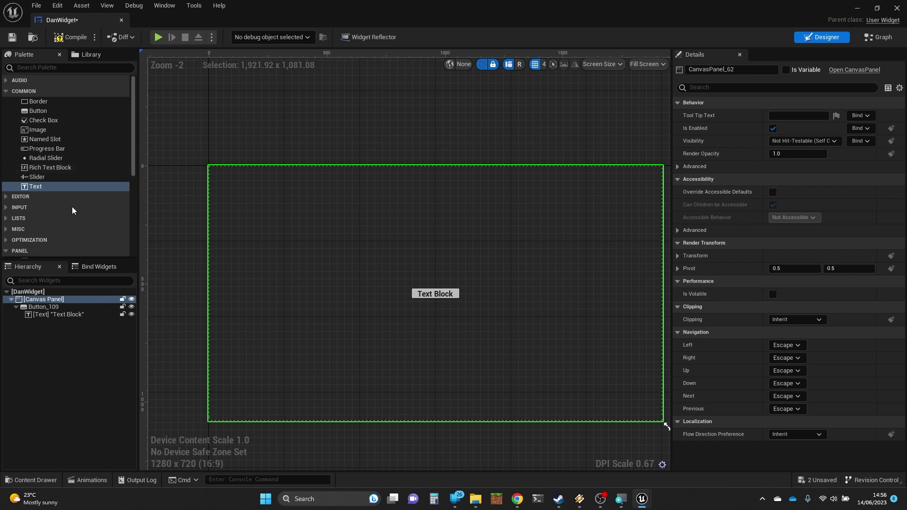
pyautogui.scroll(-4, 72, 207)
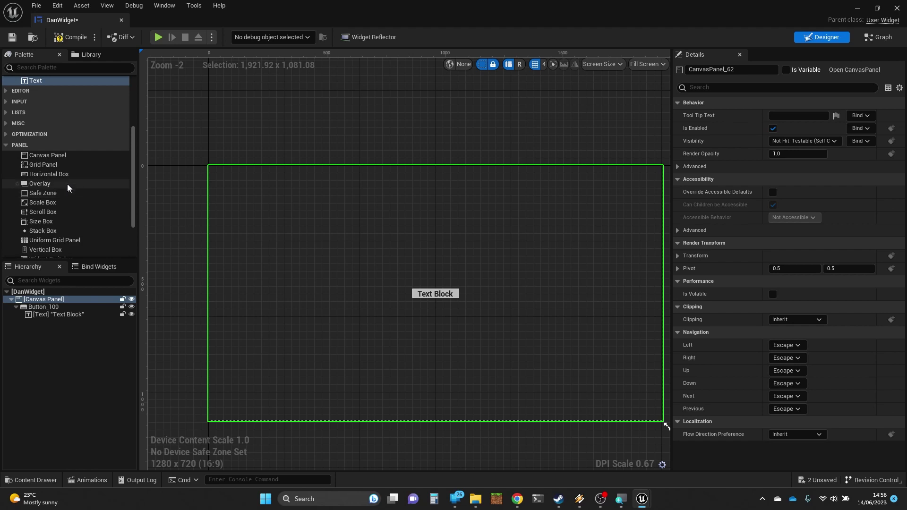
# Place a Horizontal Box at the canvas's top-left, add a Text Block, and enlarge it to about 176 x 54
pyautogui.moveTo(42, 174); pyautogui.dragTo(236, 183)
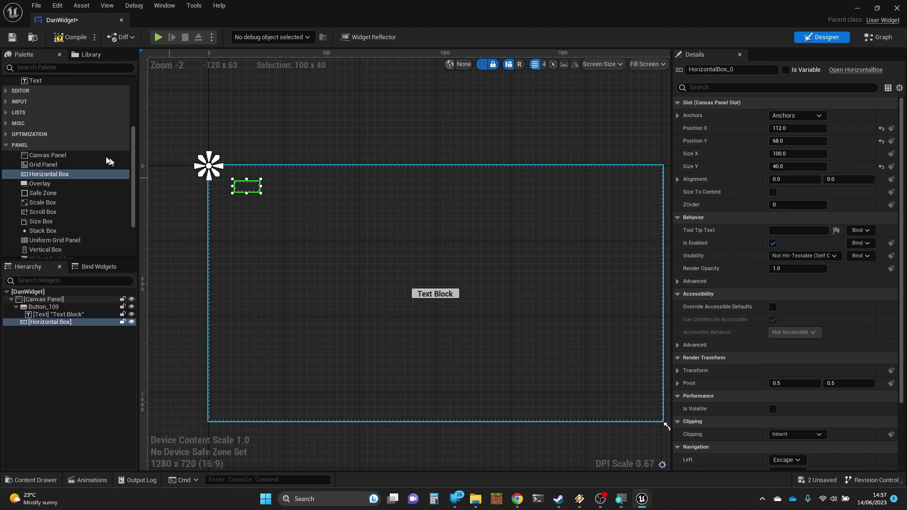
pyautogui.scroll(2, 90, 138)
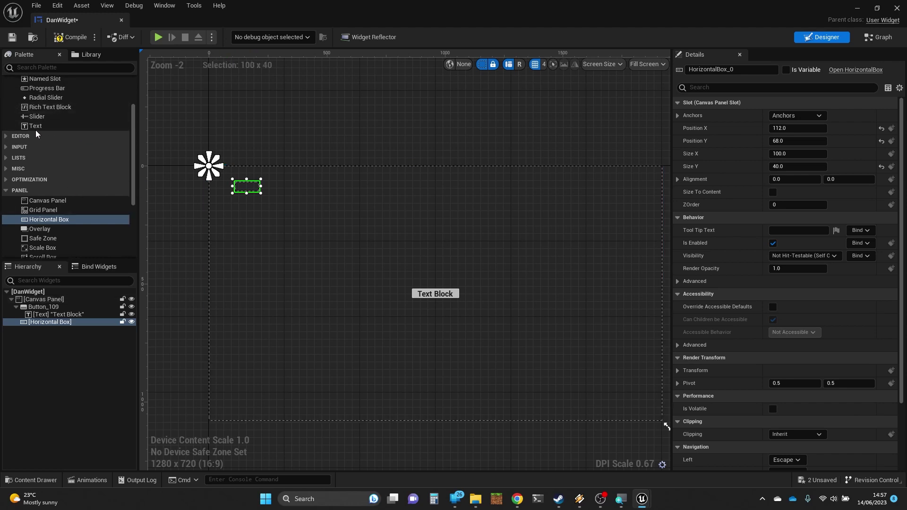
pyautogui.moveTo(37, 127); pyautogui.dragTo(79, 320)
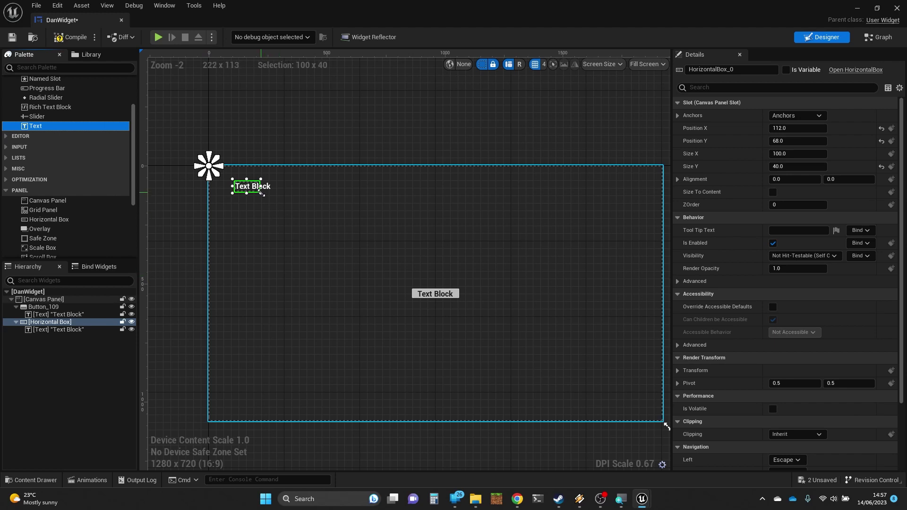
pyautogui.moveTo(261, 193); pyautogui.dragTo(279, 196)
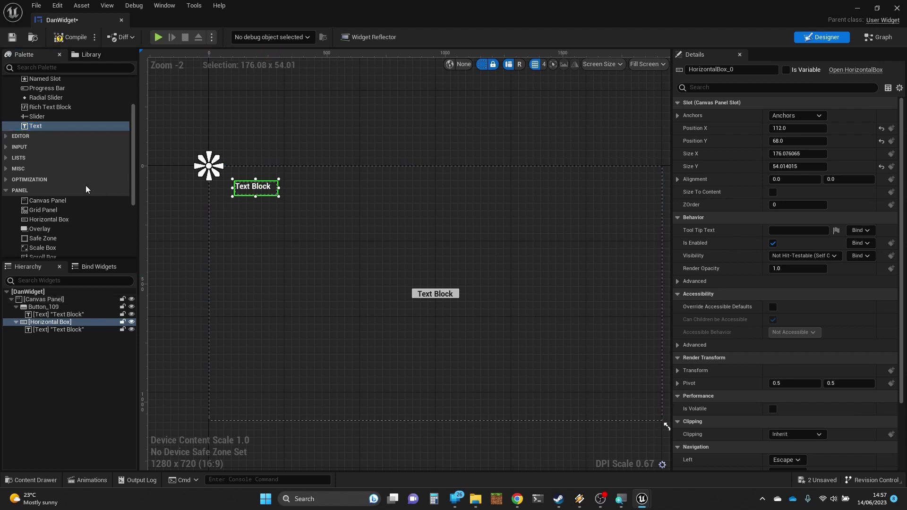
# Add Button_323 to the Horizontal Box beside the text and give it its own Text Block label
pyautogui.scroll(3, 85, 184)
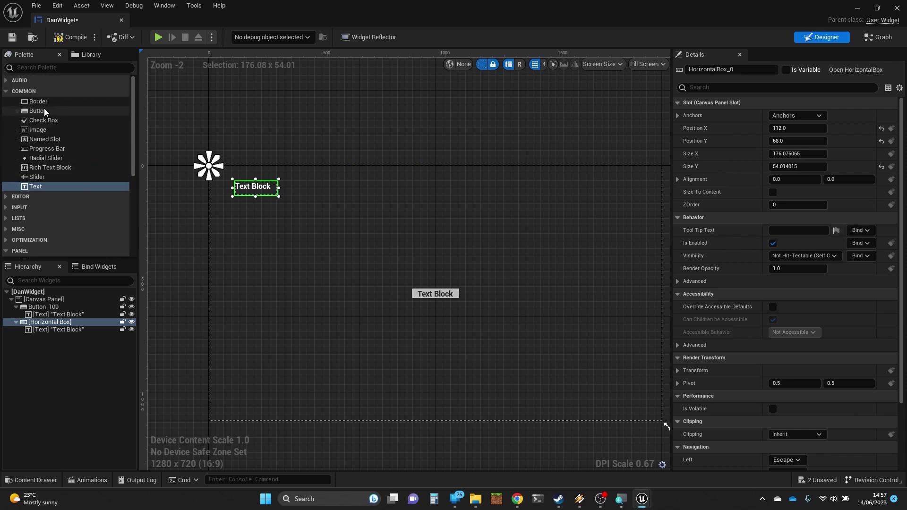
pyautogui.moveTo(54, 111); pyautogui.dragTo(65, 326)
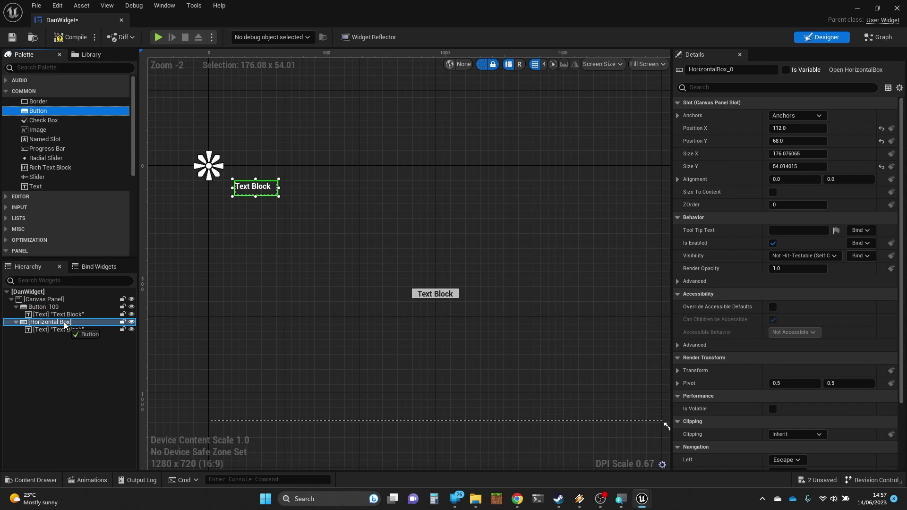
pyautogui.moveTo(64, 325); pyautogui.dragTo(65, 325)
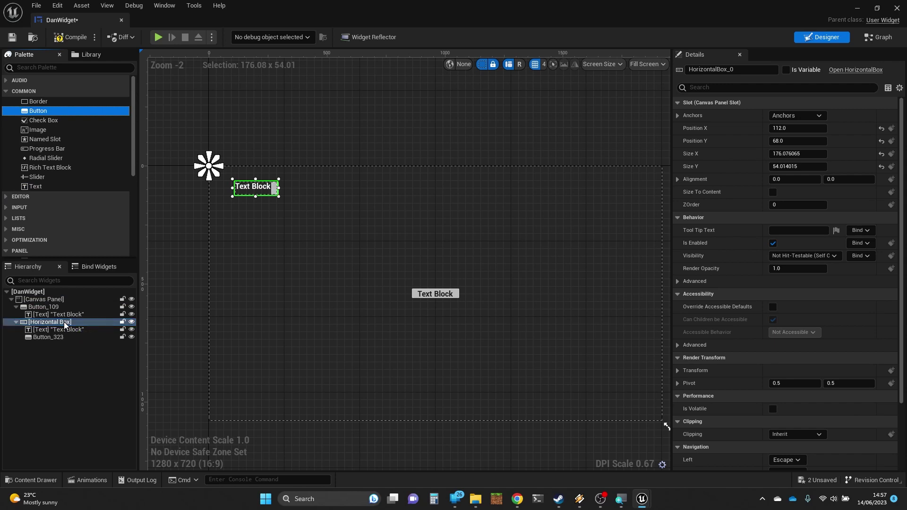
pyautogui.click(274, 189)
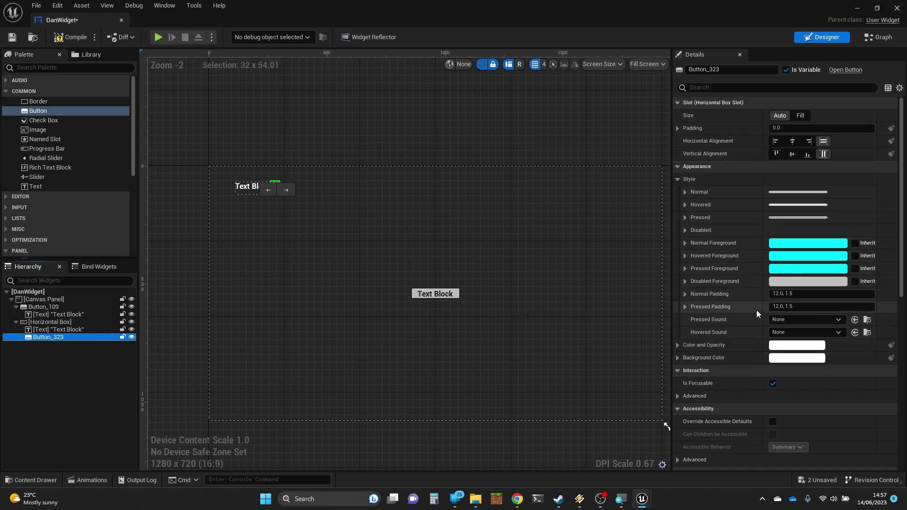
pyautogui.scroll(-5, 757, 315)
pyautogui.scroll(-3, 757, 314)
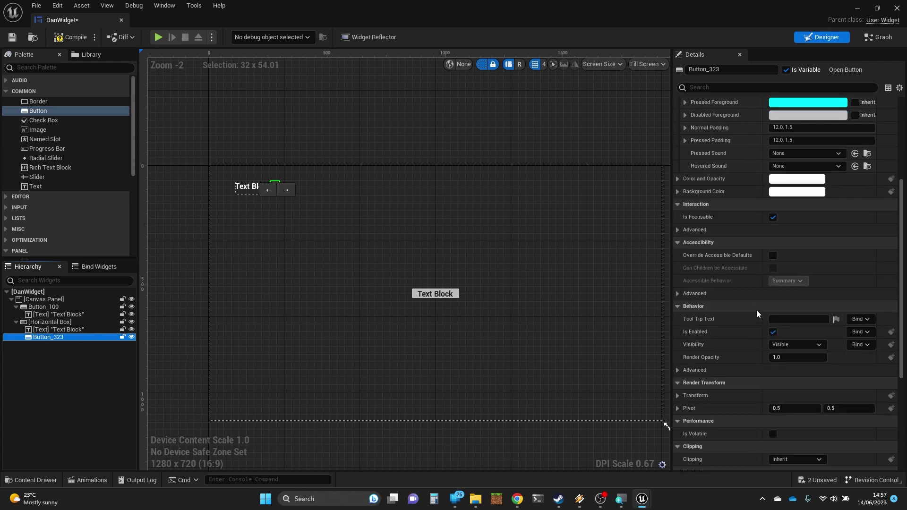
pyautogui.scroll(1, 757, 315)
pyautogui.scroll(7, 756, 310)
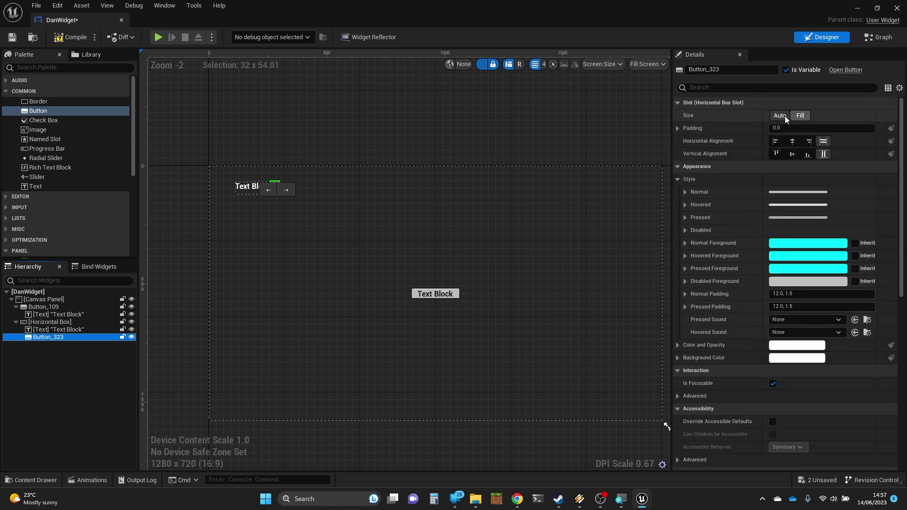
pyautogui.click(679, 129)
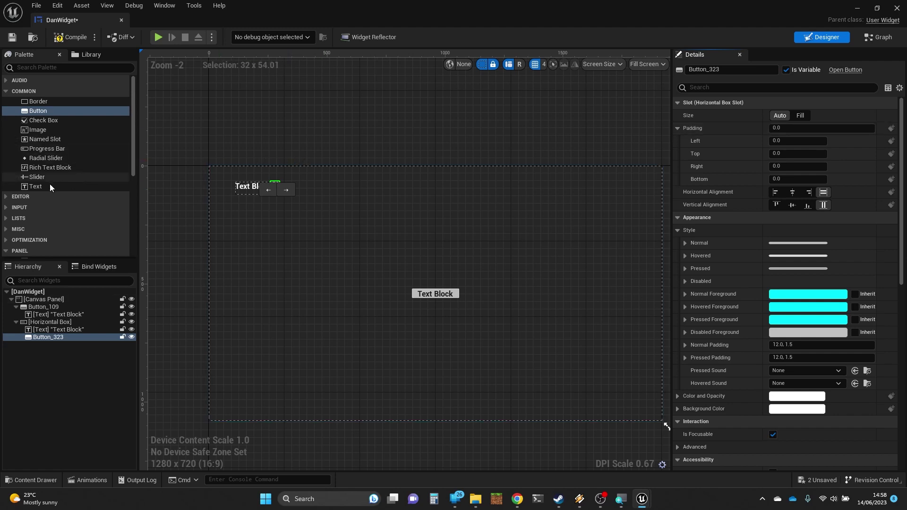
pyautogui.moveTo(44, 186); pyautogui.dragTo(69, 336)
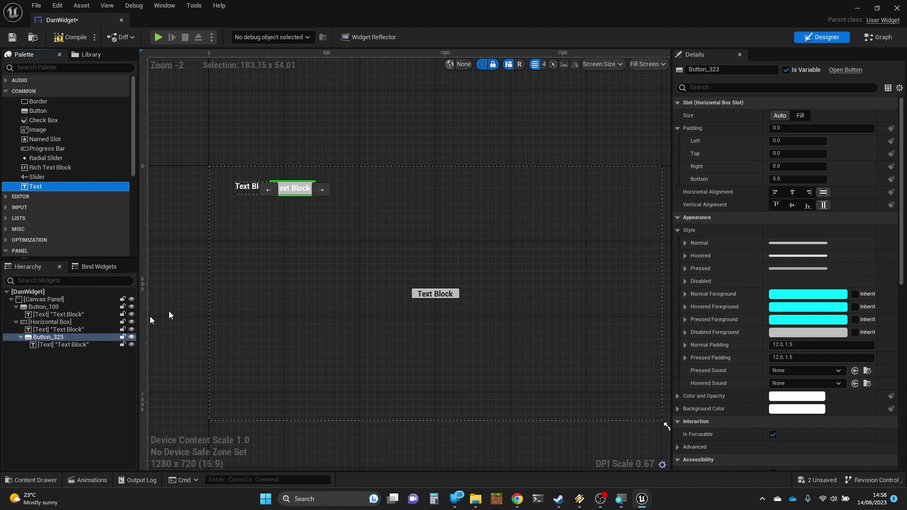
pyautogui.click(279, 241)
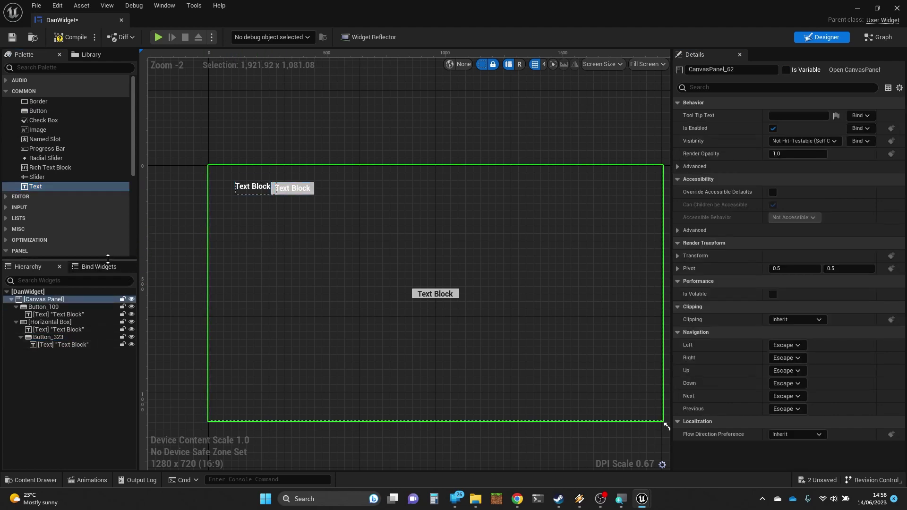
# Add a Check Box and a Progress Bar to the Horizontal Box after Button_323
pyautogui.moveTo(43, 121); pyautogui.dragTo(61, 322)
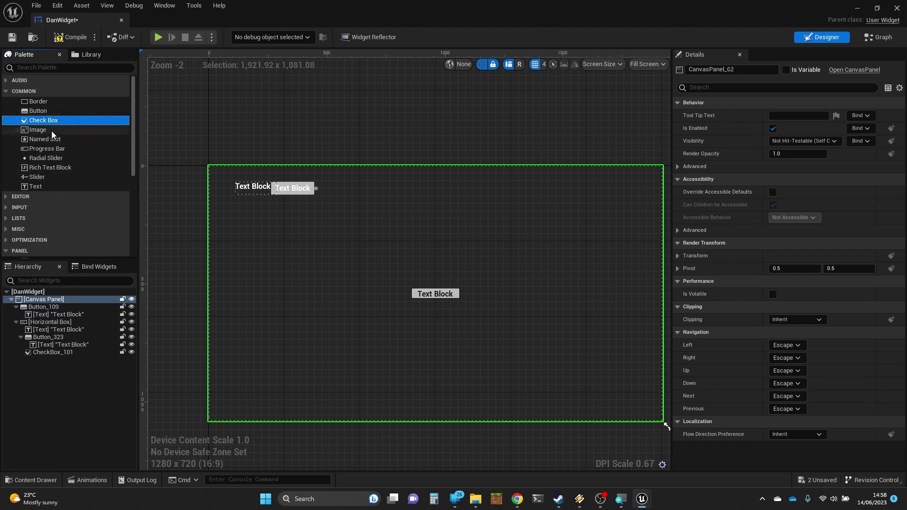
pyautogui.moveTo(46, 146); pyautogui.dragTo(61, 322)
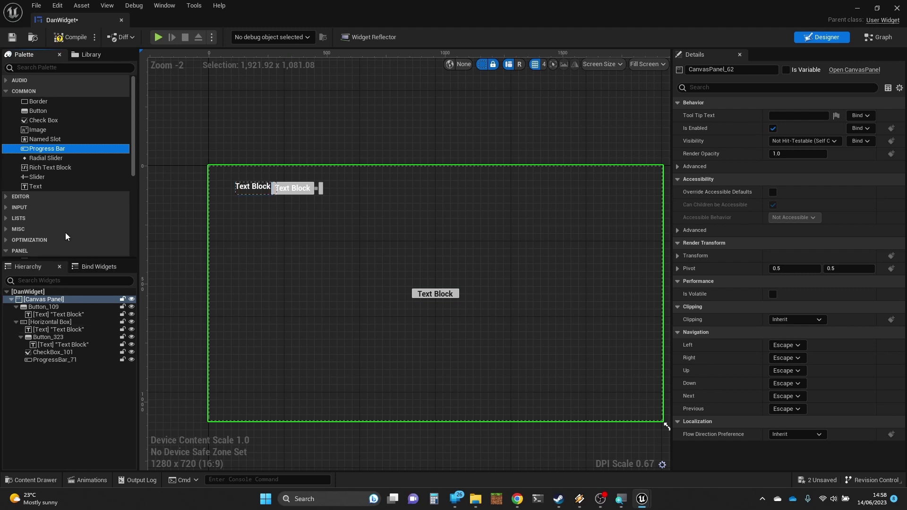
# Place a Vertical Box near the canvas's top-right and move Button_109 to the lower left
pyautogui.scroll(-5, 66, 209)
pyautogui.scroll(-2, 72, 202)
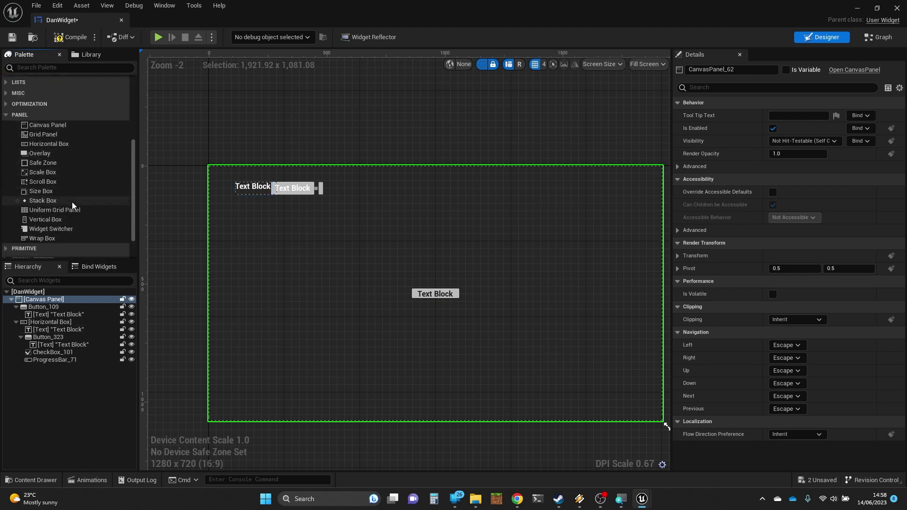
pyautogui.moveTo(42, 219); pyautogui.dragTo(597, 189)
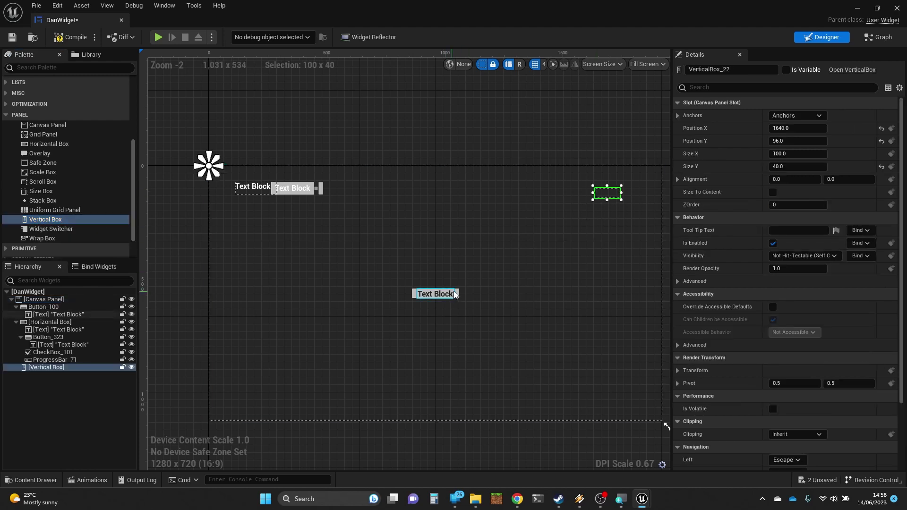
pyautogui.moveTo(454, 291); pyautogui.dragTo(270, 376)
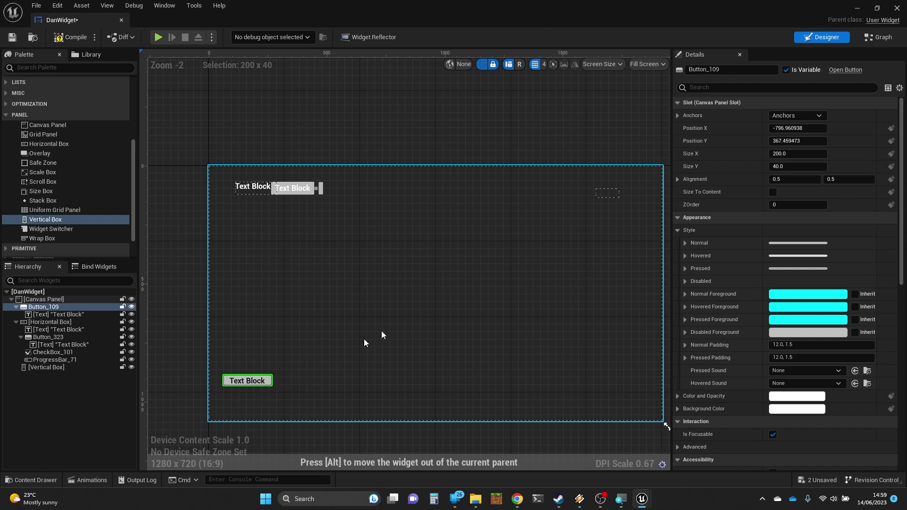
# Widen the Vertical Box to about 202 units, then select Button_323 in the Hierarchy
pyautogui.click(605, 193)
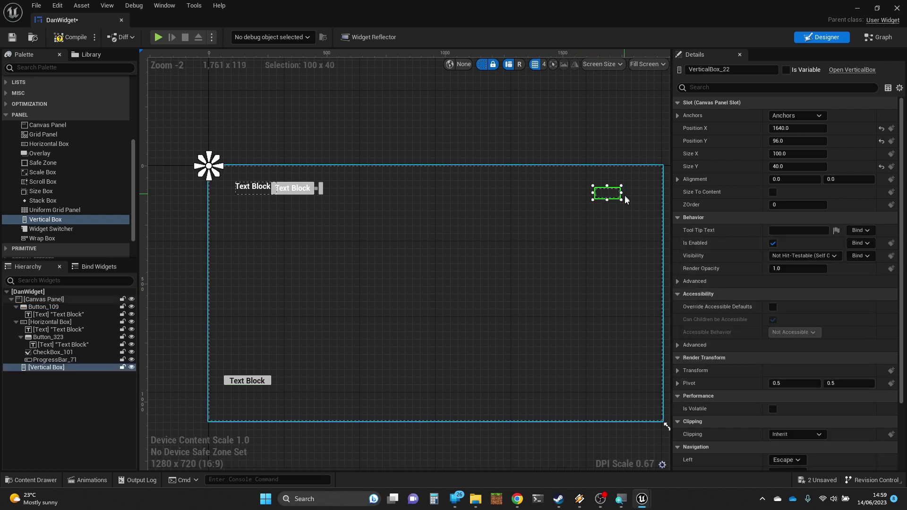
pyautogui.moveTo(622, 193); pyautogui.dragTo(648, 194)
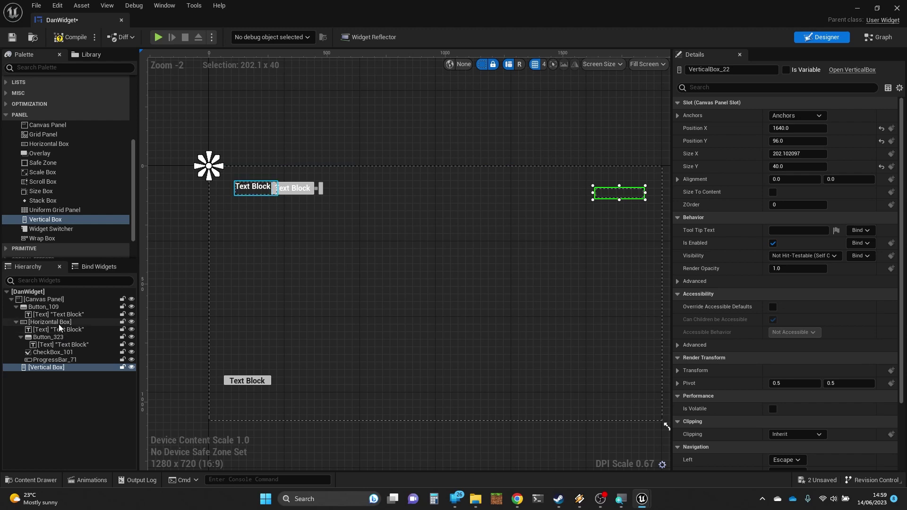
pyautogui.click(51, 337)
pyautogui.rightClick(51, 337)
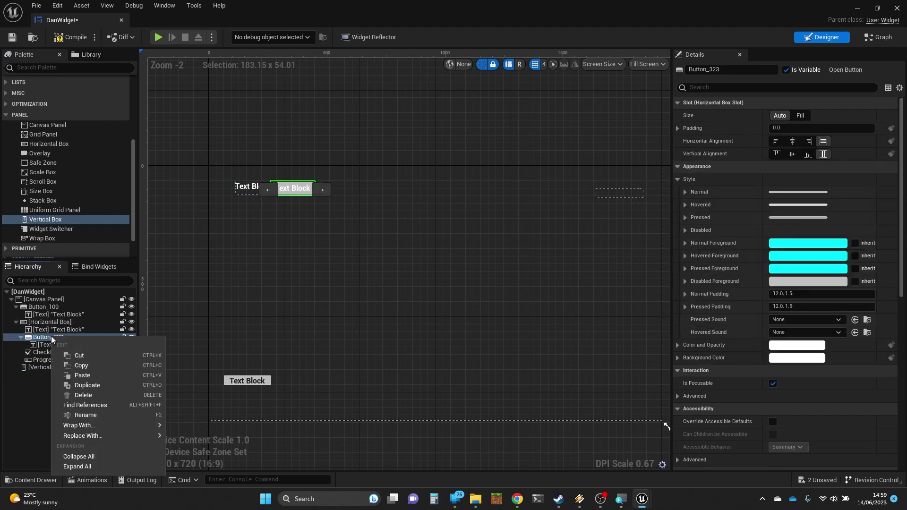
# Duplicate Button_323 into the Vertical Box, then duplicate that copy to make Button and Button_1
pyautogui.click(98, 384)
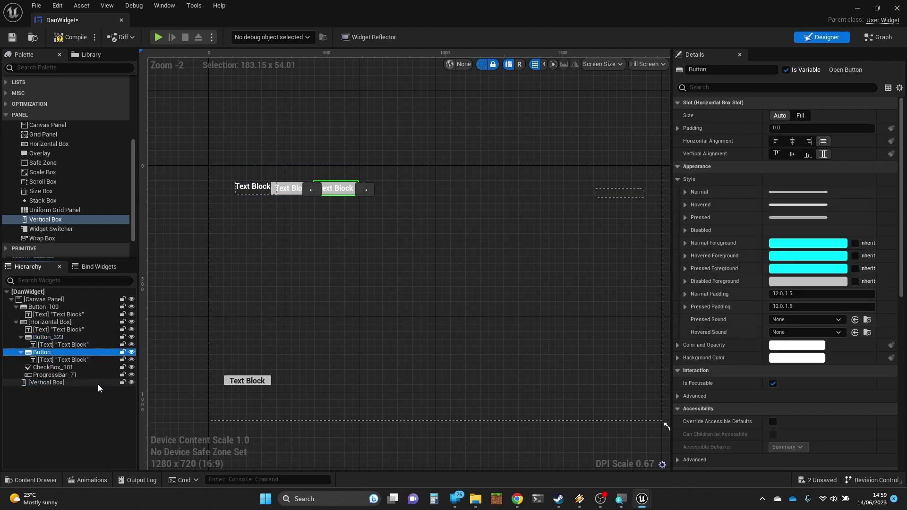
pyautogui.moveTo(47, 352); pyautogui.dragTo(56, 383)
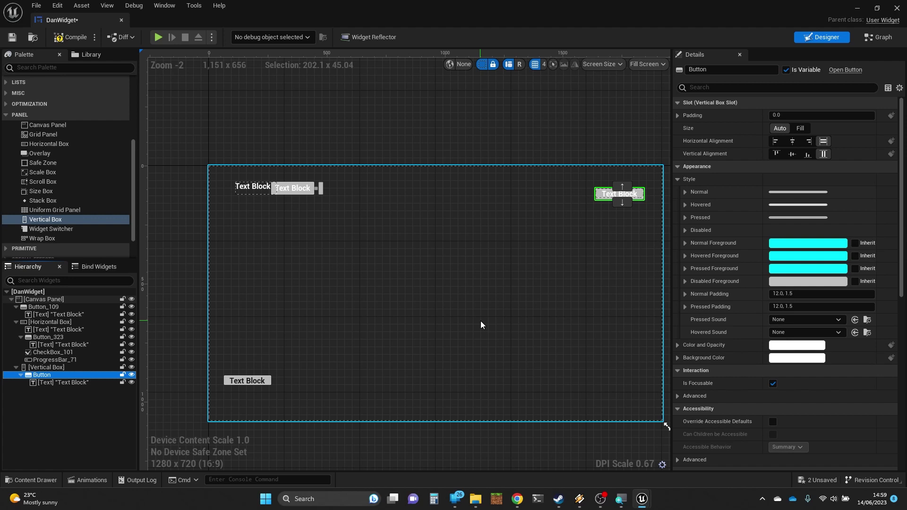
pyautogui.rightClick(80, 375)
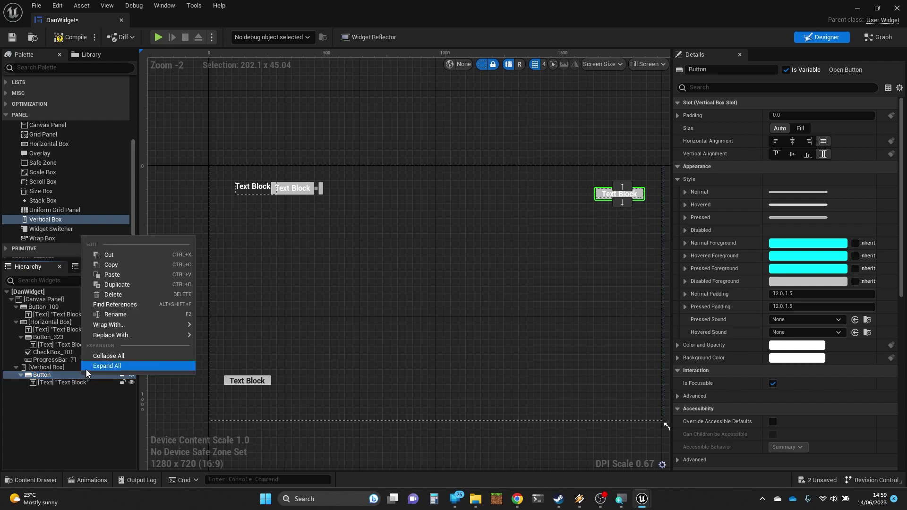
pyautogui.click(123, 286)
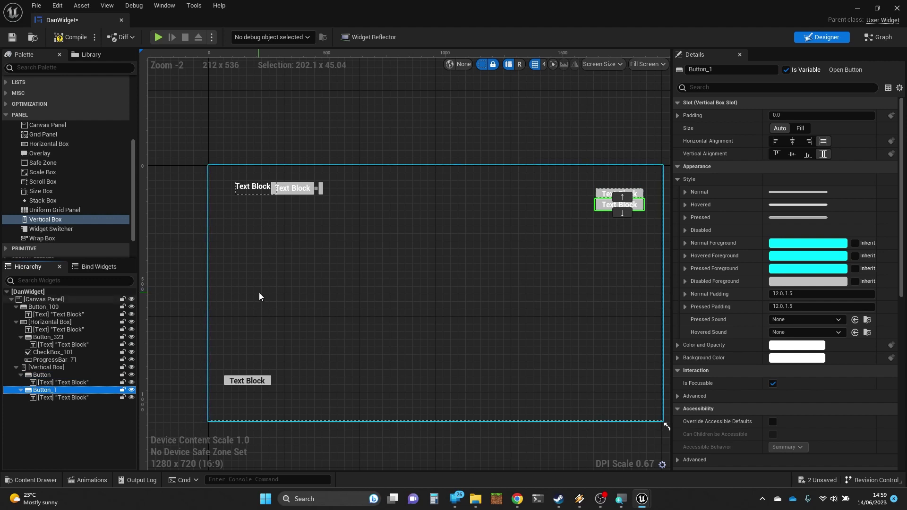
# Set Button_1's slot padding to 20
pyautogui.click(783, 115)
pyautogui.moveTo(783, 115); pyautogui.dragTo(759, 118)
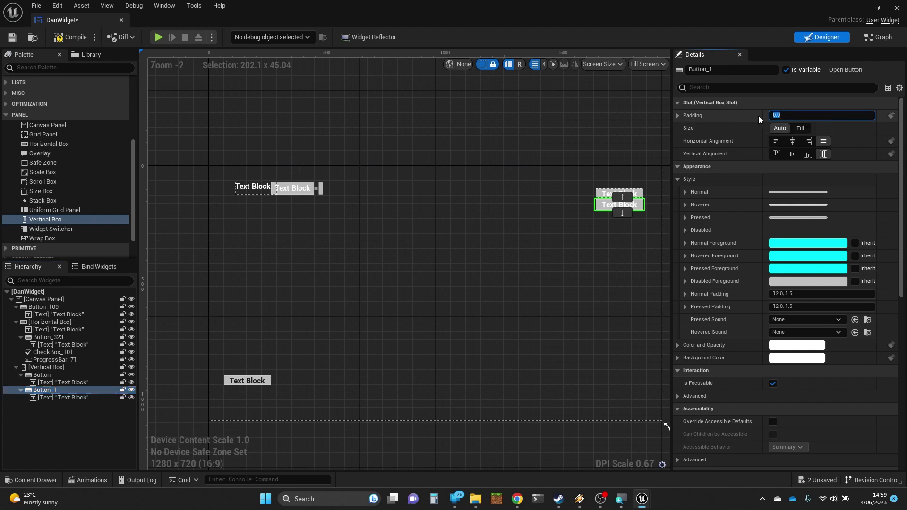
pyautogui.press('Return')
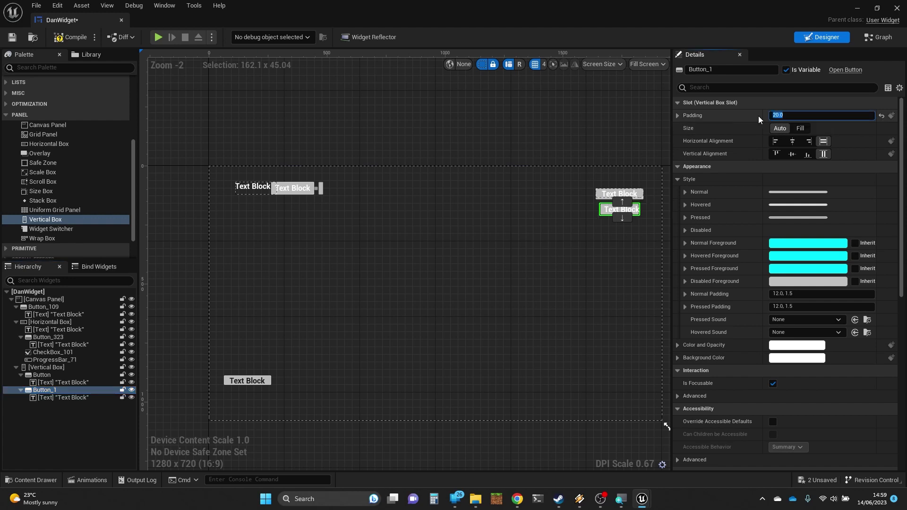
pyautogui.click(594, 203)
pyautogui.click(610, 205)
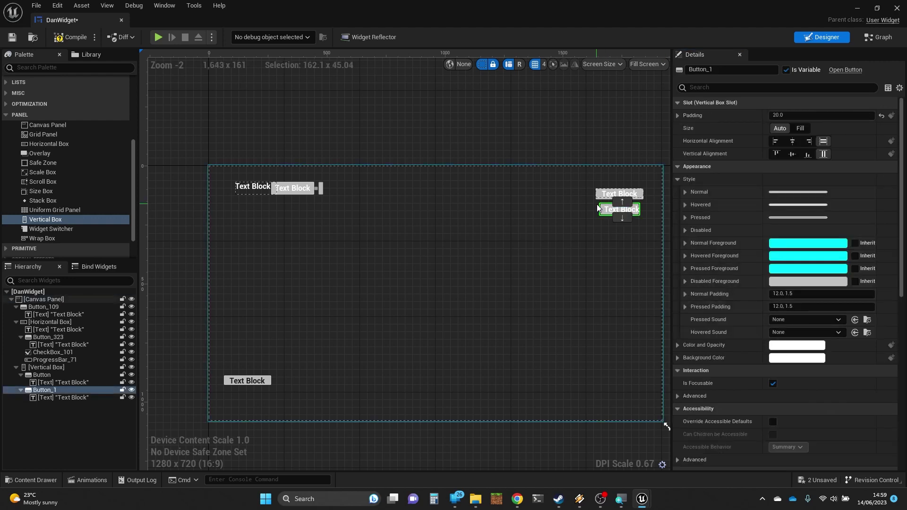
# Enlarge the Vertical Box leftward and downward to about 326 x 554
pyautogui.click(47, 367)
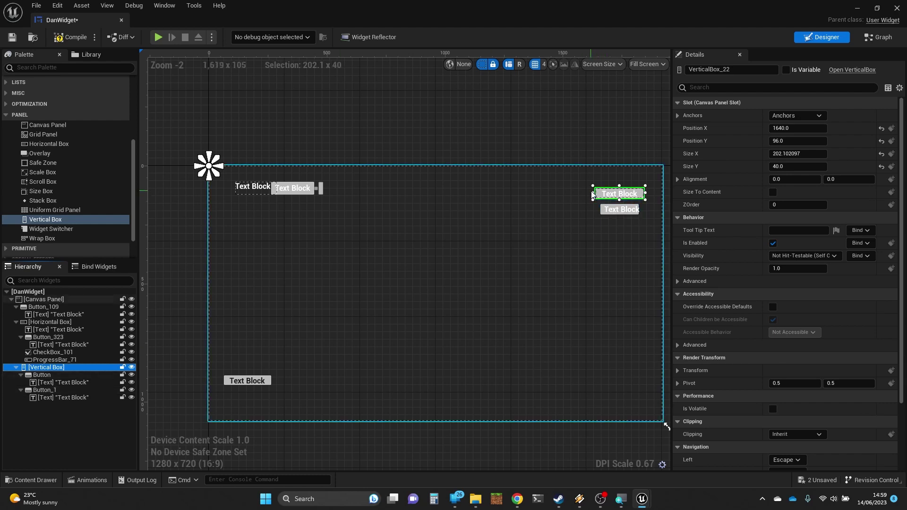
pyautogui.moveTo(593, 194); pyautogui.dragTo(563, 195)
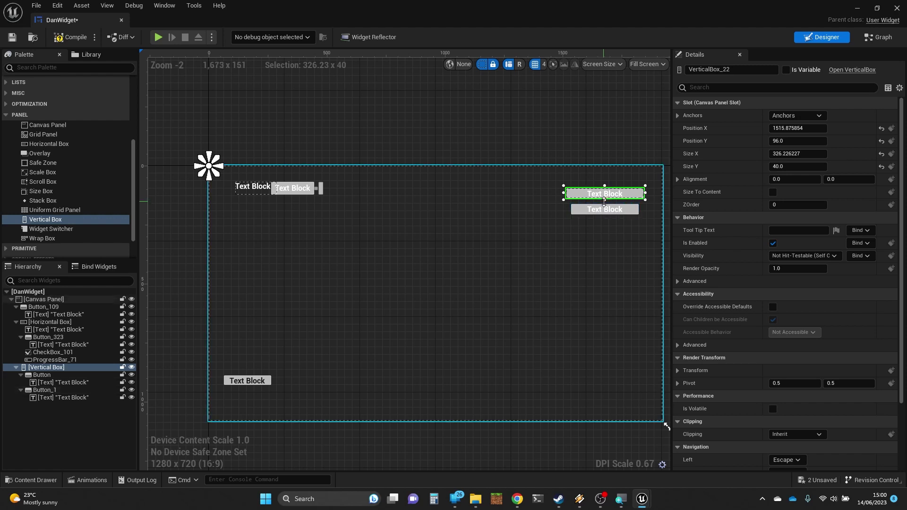
pyautogui.moveTo(605, 202); pyautogui.dragTo(608, 321)
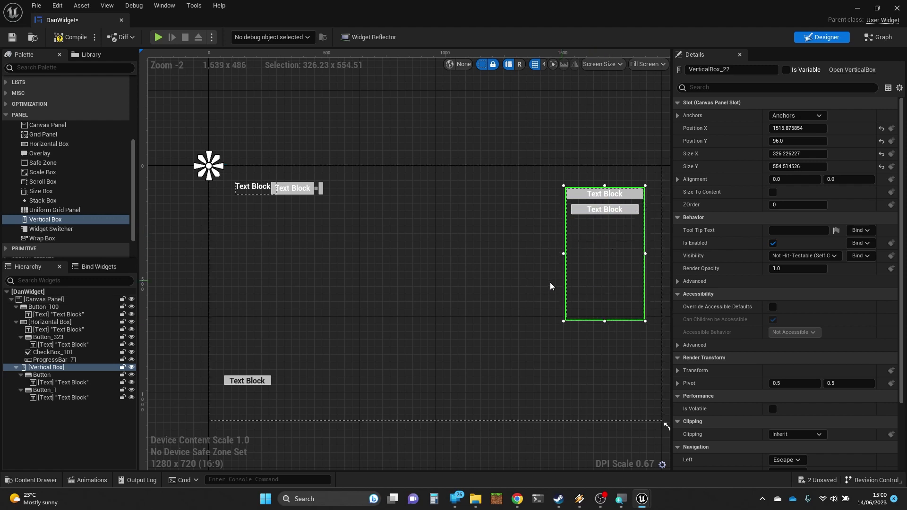
# Duplicate the padded Button_1 to create Button_2 in the Vertical Box
pyautogui.rightClick(50, 388)
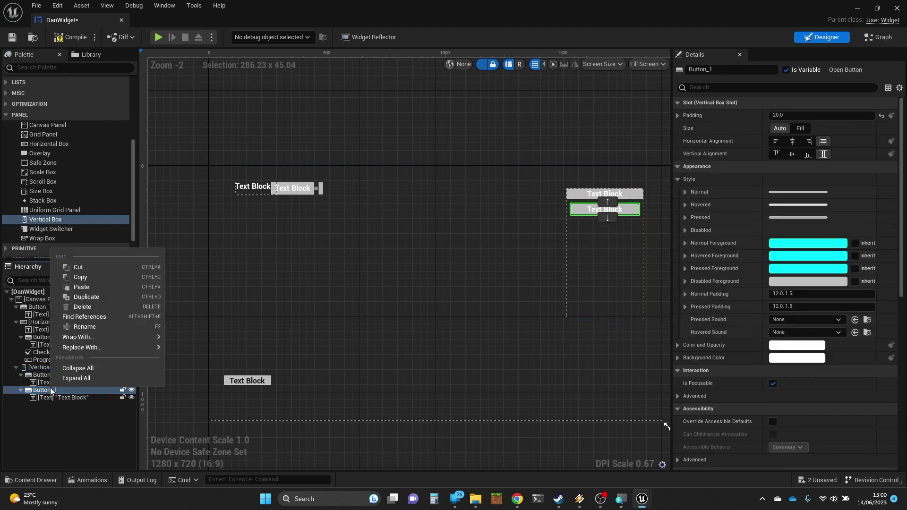
pyautogui.click(101, 300)
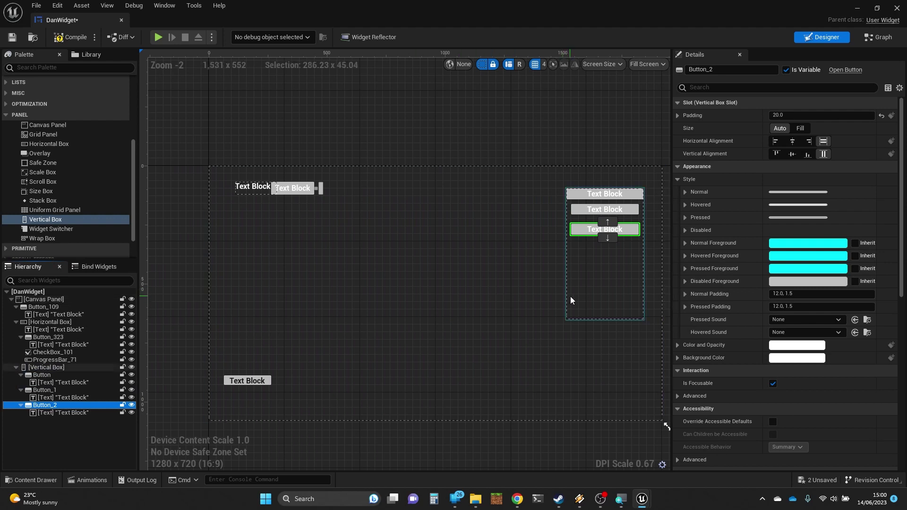
pyautogui.click(523, 272)
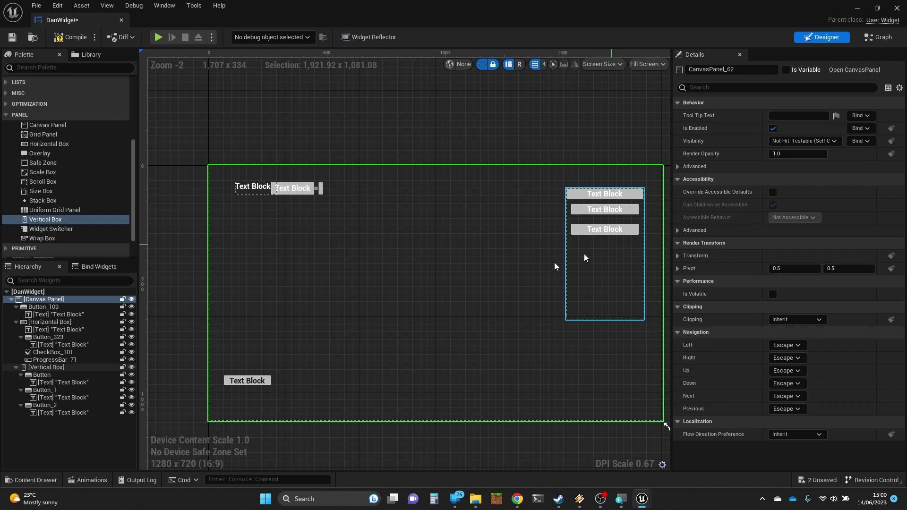
# Place a Grid Panel mid-canvas, widen it to about 977 x 434, and move Button_2 and Button_1 into it
pyautogui.moveTo(30, 135); pyautogui.dragTo(503, 345)
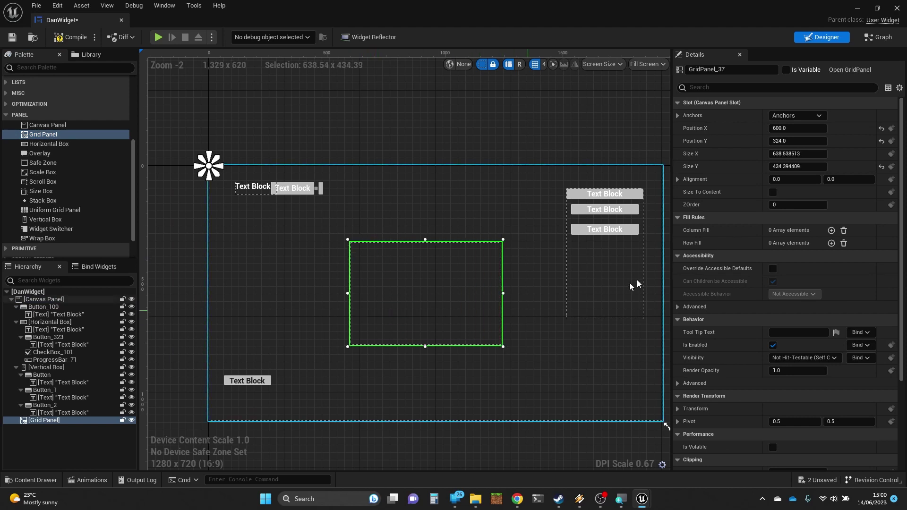
pyautogui.moveTo(631, 229); pyautogui.dragTo(373, 255)
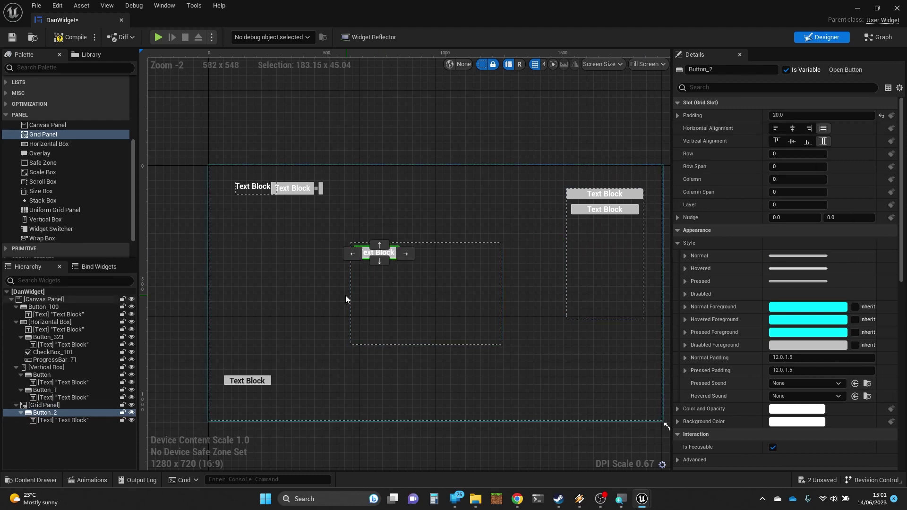
pyautogui.click(353, 295)
pyautogui.moveTo(346, 293); pyautogui.dragTo(301, 294)
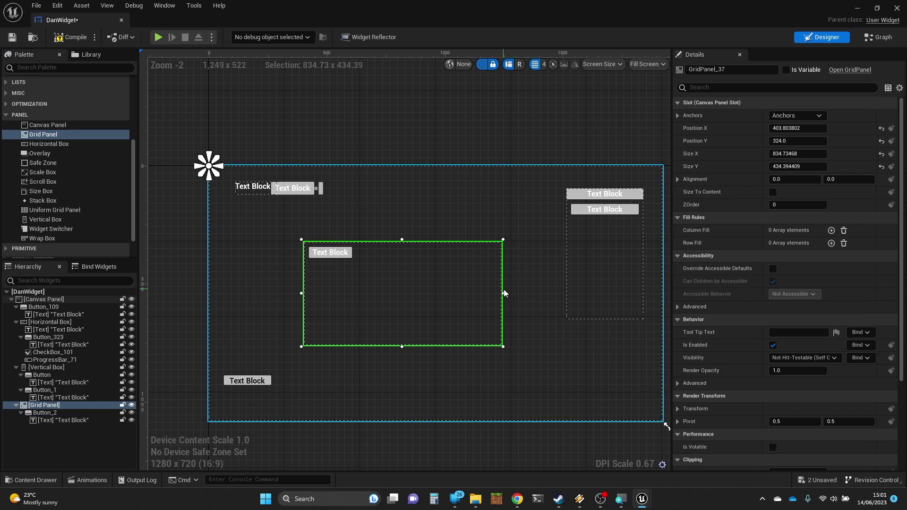
pyautogui.moveTo(504, 293); pyautogui.dragTo(537, 293)
pyautogui.click(616, 210)
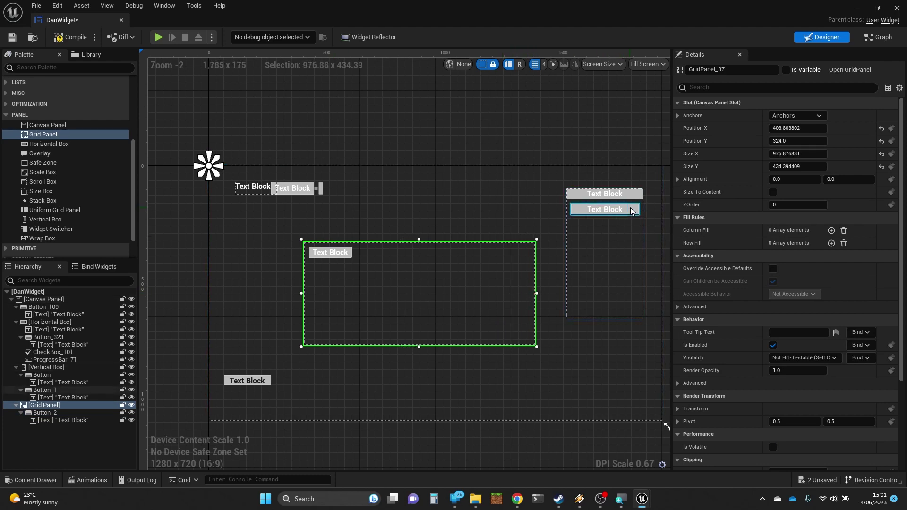
pyautogui.moveTo(630, 210); pyautogui.dragTo(402, 260)
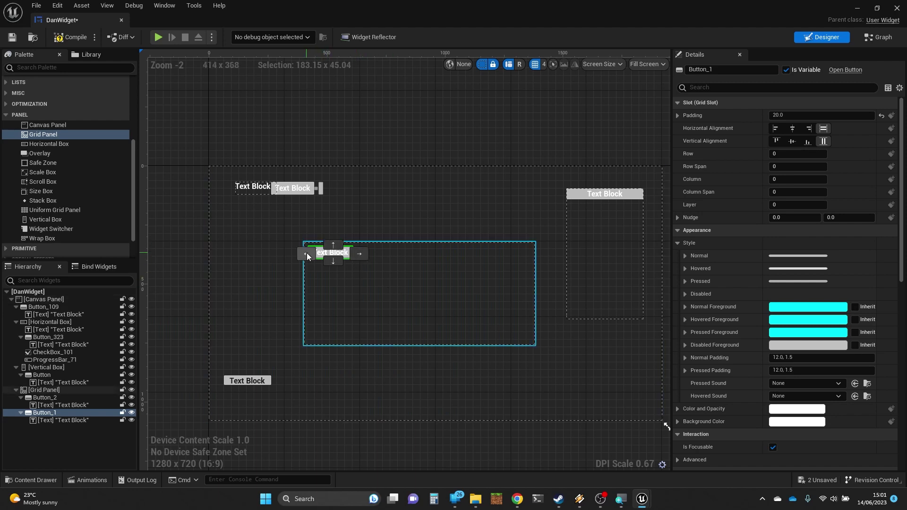
# Nudge Button_1 into row 0, column 1 of the Grid Panel, beside Button_2
pyautogui.click(362, 253)
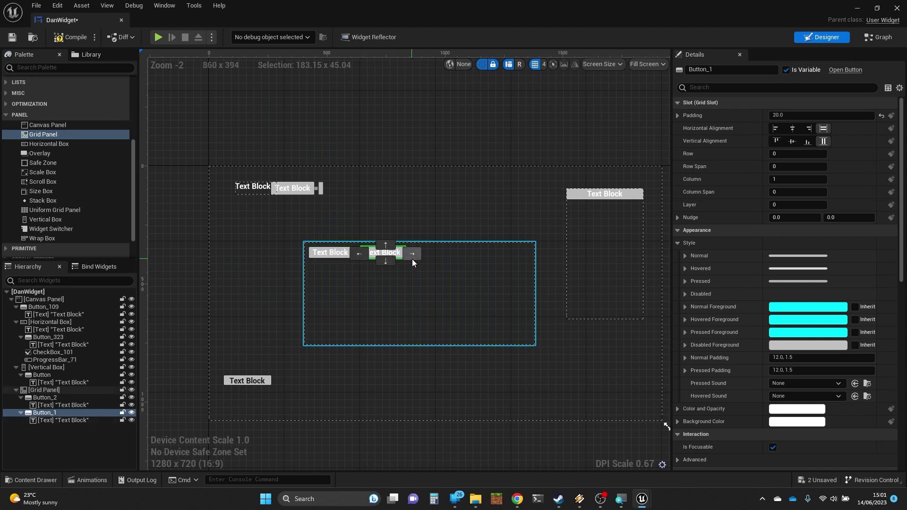
pyautogui.click(386, 262)
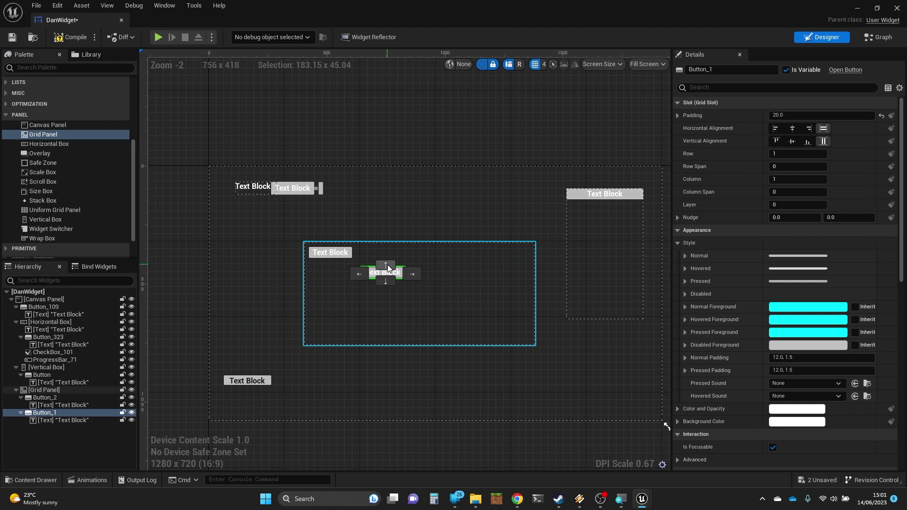
pyautogui.click(387, 265)
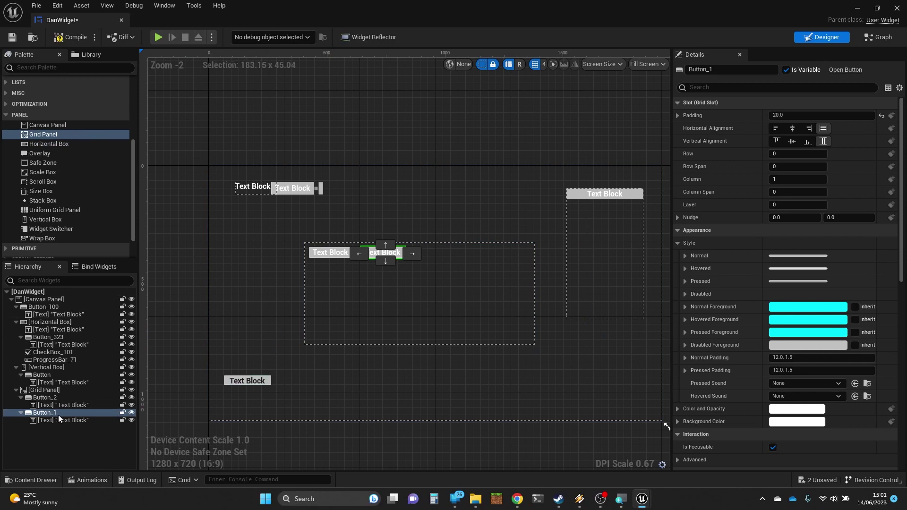
# Duplicate the grid button four times in the Hierarchy, creating Button_3 through Button_5 and one more copy
pyautogui.rightClick(56, 412)
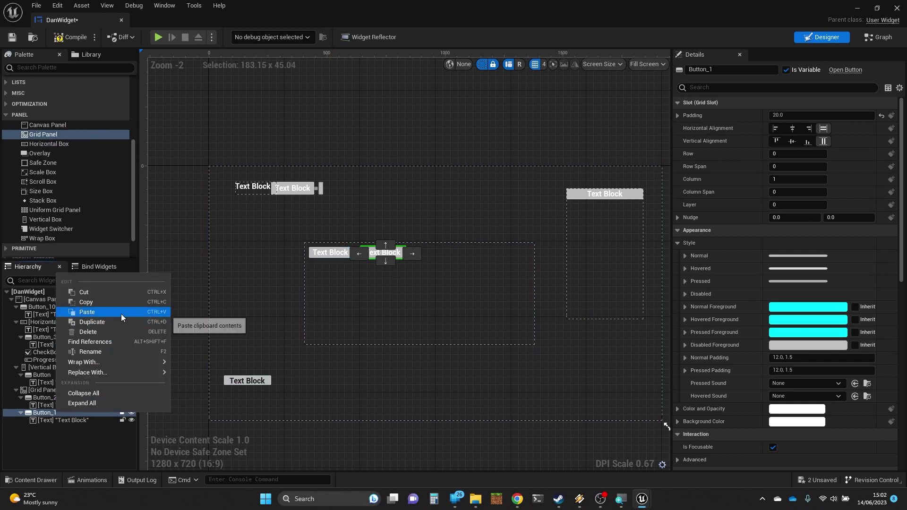
pyautogui.click(107, 320)
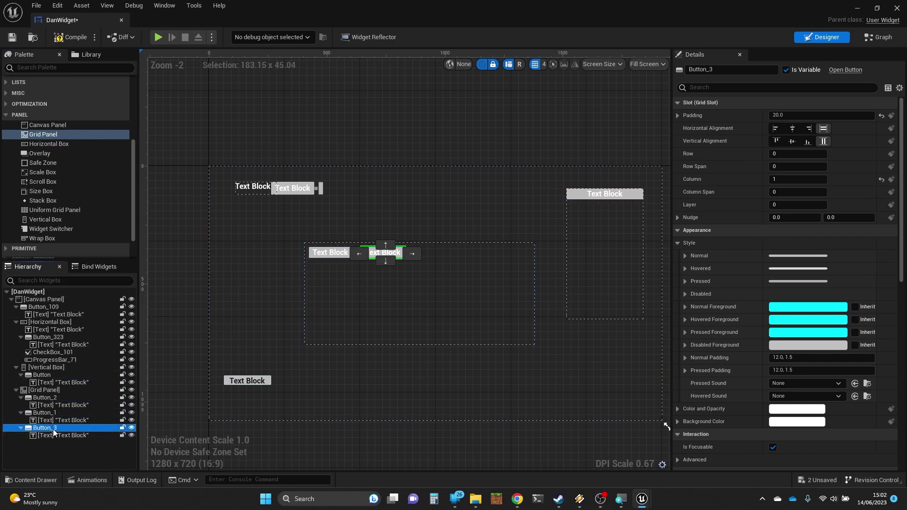
pyautogui.rightClick(53, 429)
pyautogui.click(96, 336)
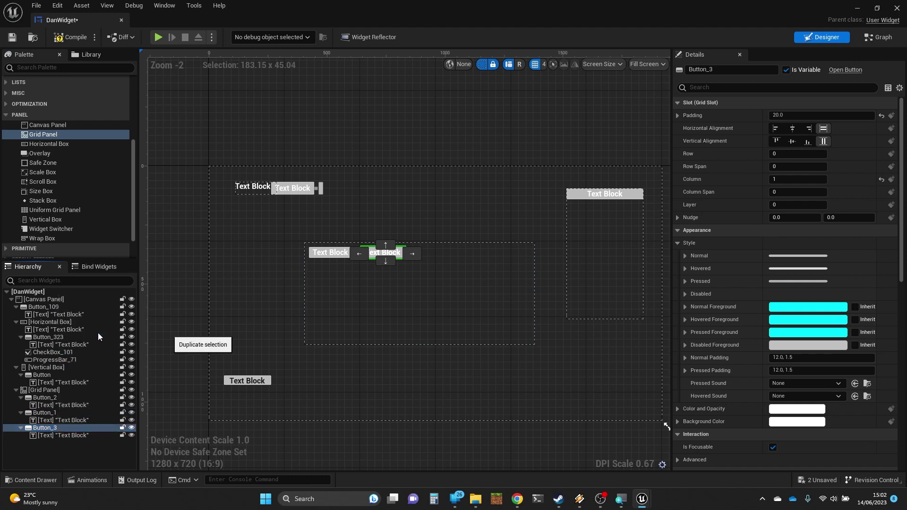
pyautogui.rightClick(67, 442)
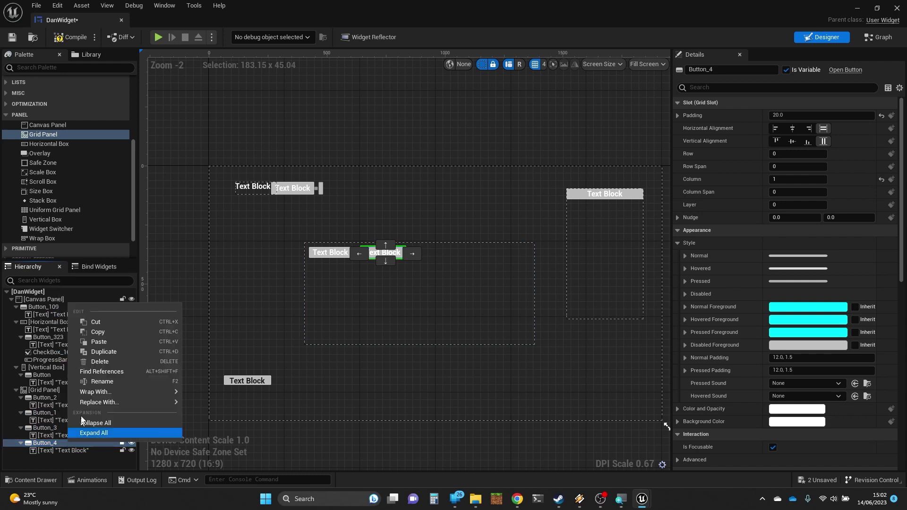
pyautogui.click(102, 352)
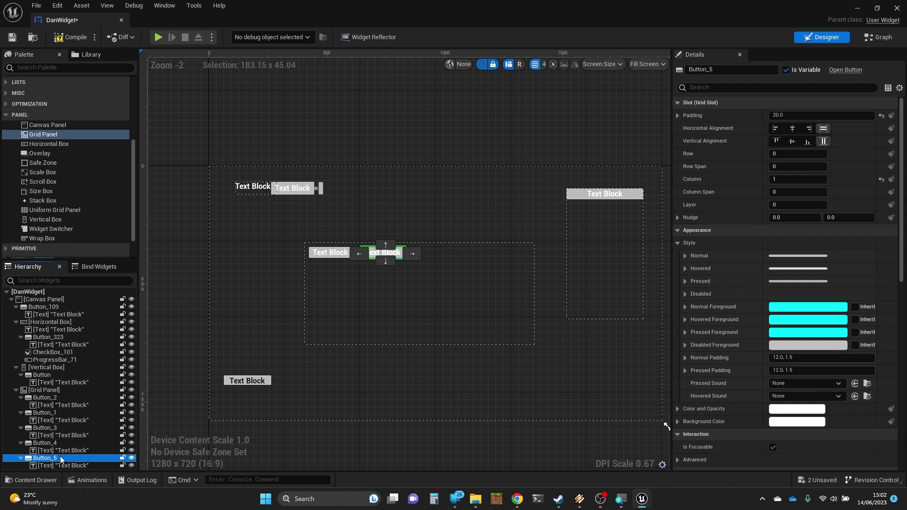
pyautogui.rightClick(60, 460)
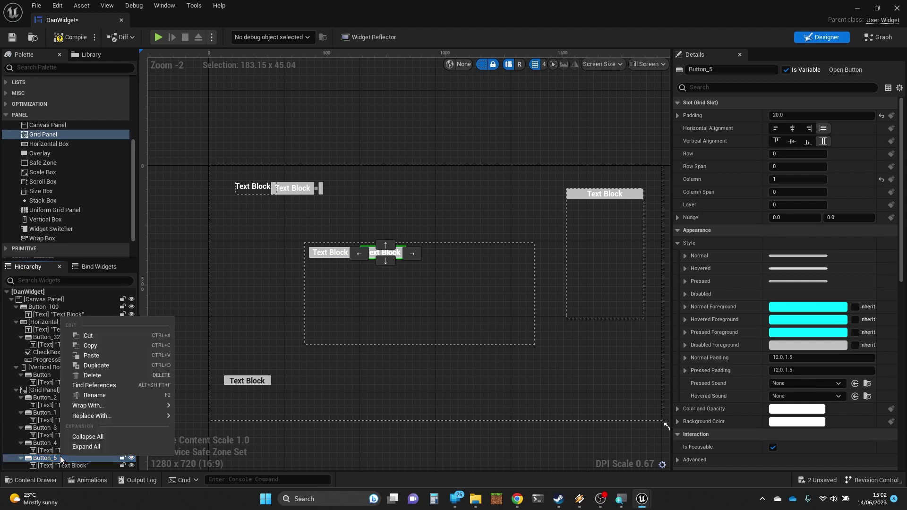
pyautogui.click(103, 366)
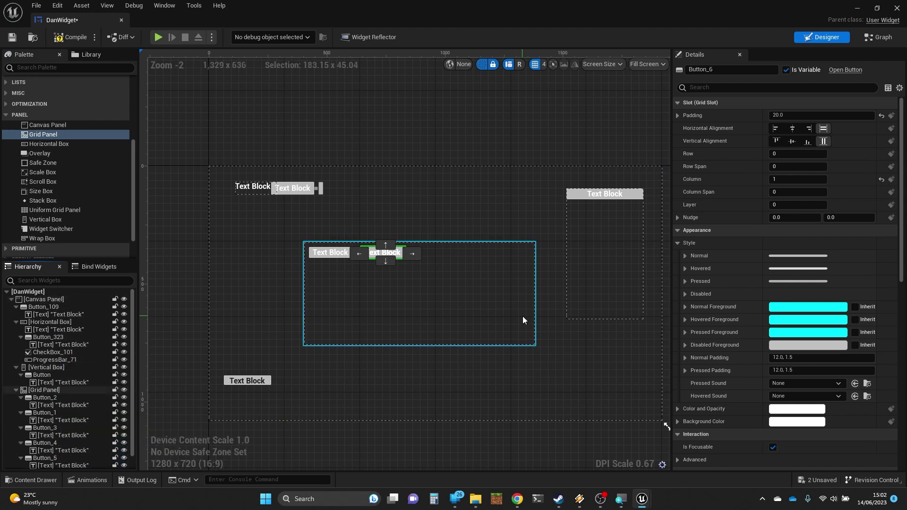
# Move one stacked copy to row 1, column 0 and another to row 2, column 0
pyautogui.click(384, 262)
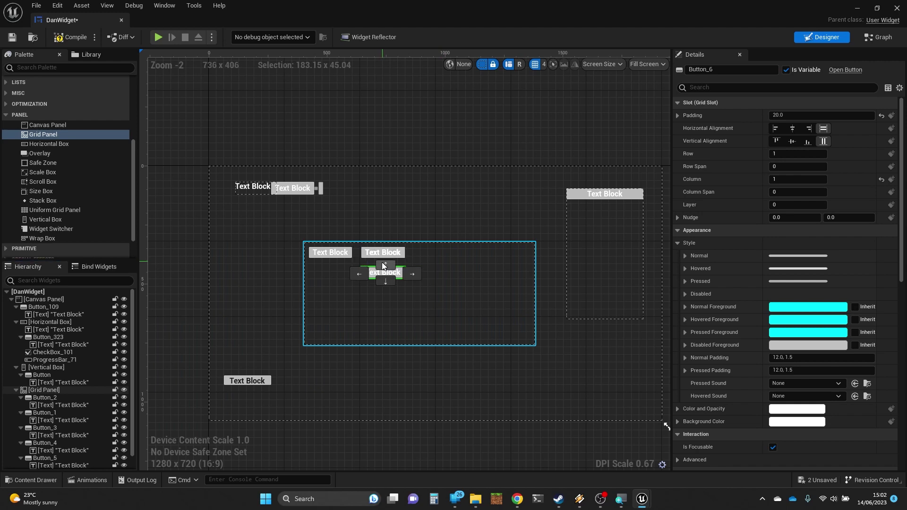
pyautogui.click(357, 272)
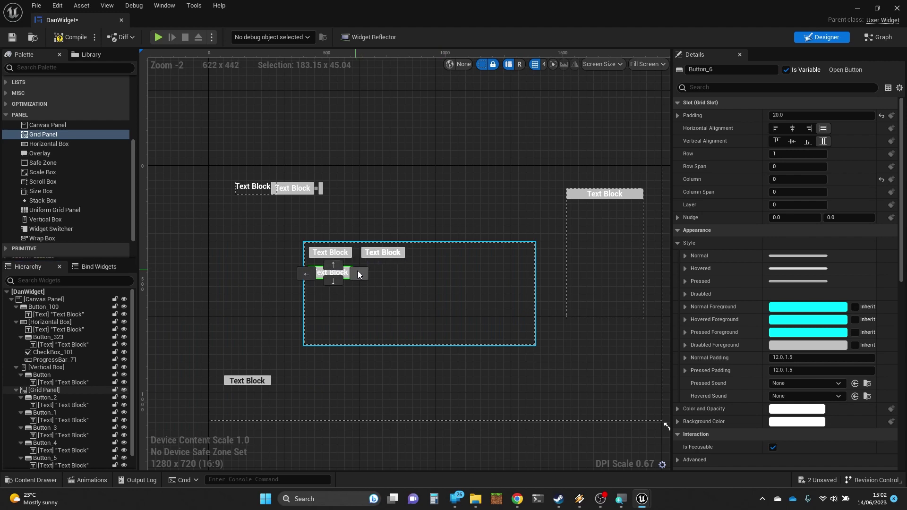
pyautogui.click(388, 252)
pyautogui.click(404, 254)
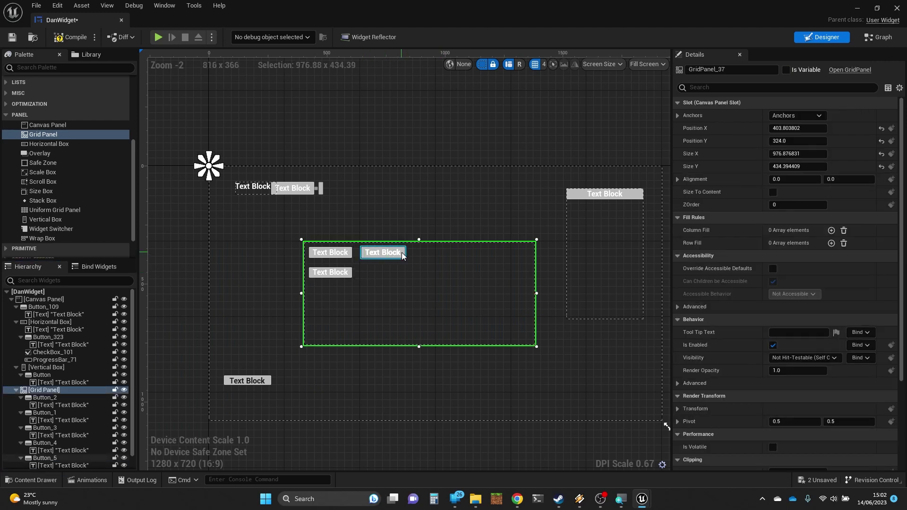
pyautogui.click(403, 255)
pyautogui.click(386, 262)
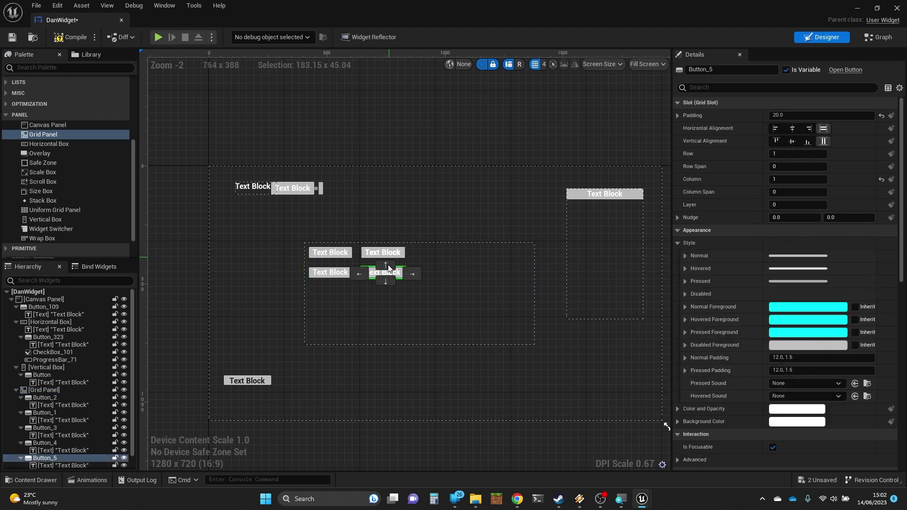
pyautogui.click(387, 278)
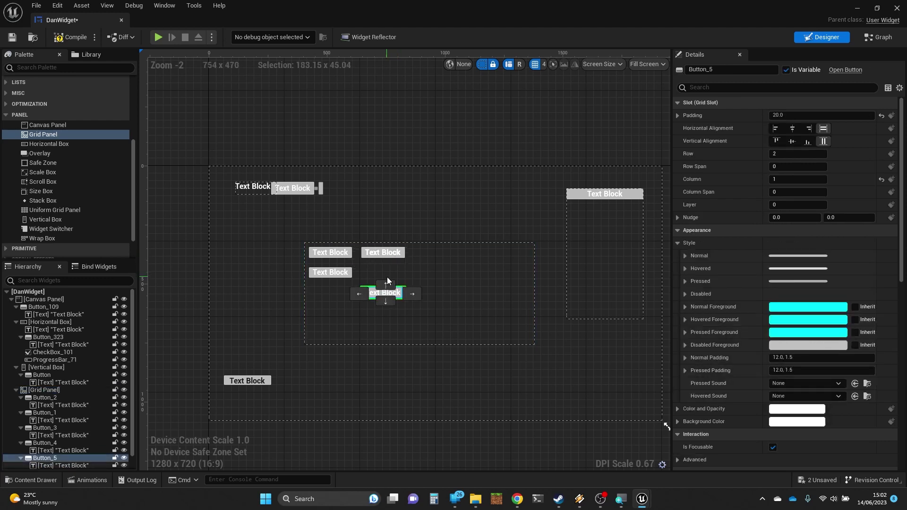
pyautogui.click(362, 293)
# Move a third copy down to row 1 and the last one to row 0, column 2
pyautogui.click(402, 256)
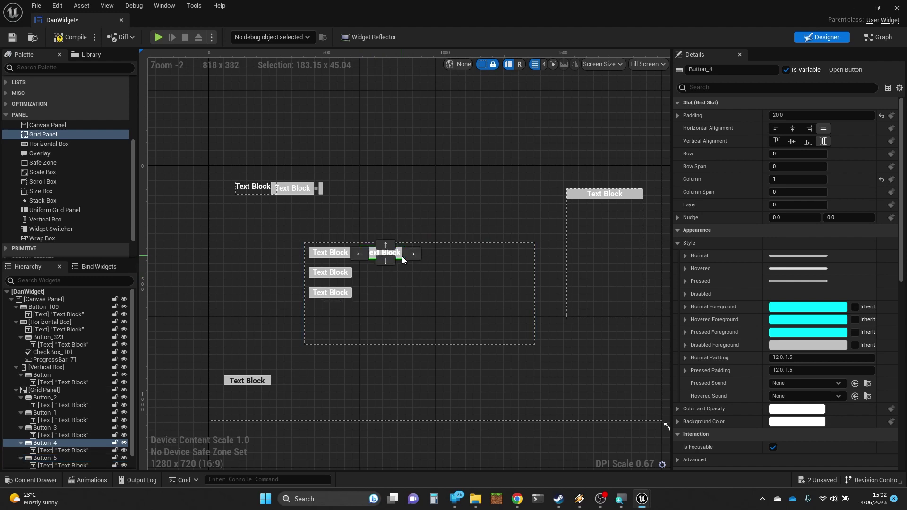
pyautogui.click(386, 262)
pyautogui.click(402, 255)
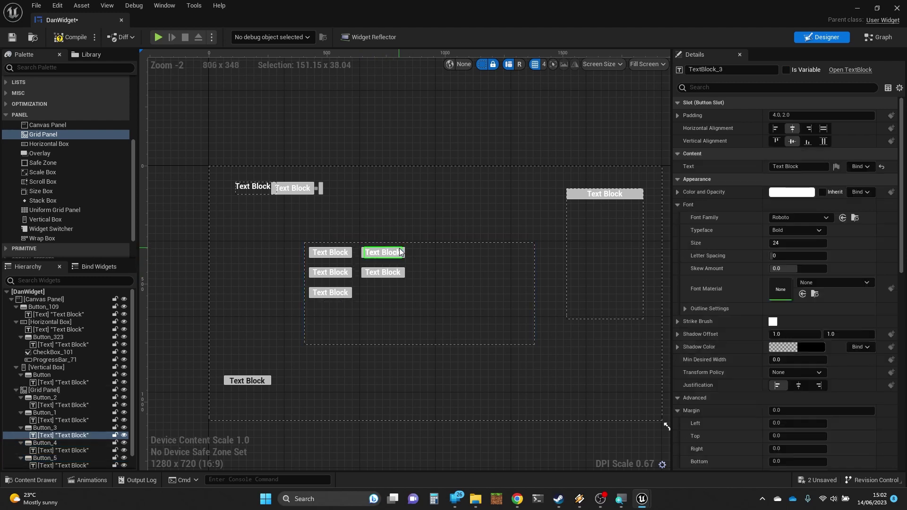
pyautogui.click(402, 254)
pyautogui.click(411, 254)
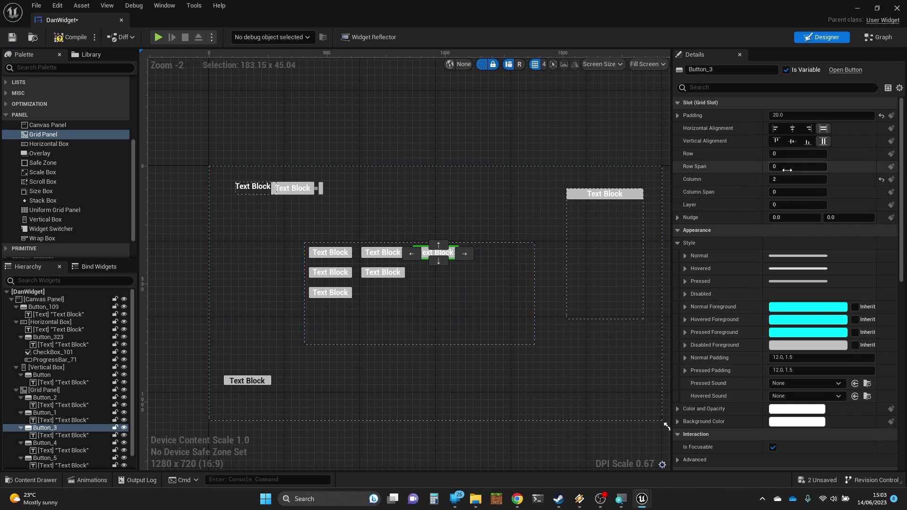
# Give Button_3 in column 2 a Row Span of 2
pyautogui.click(787, 167)
pyautogui.write('2')
pyautogui.press('Return')
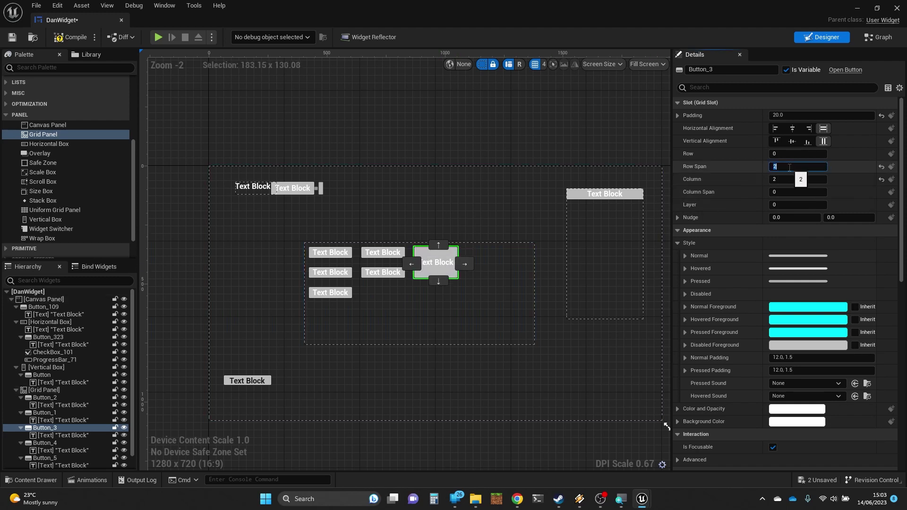
pyautogui.click(468, 295)
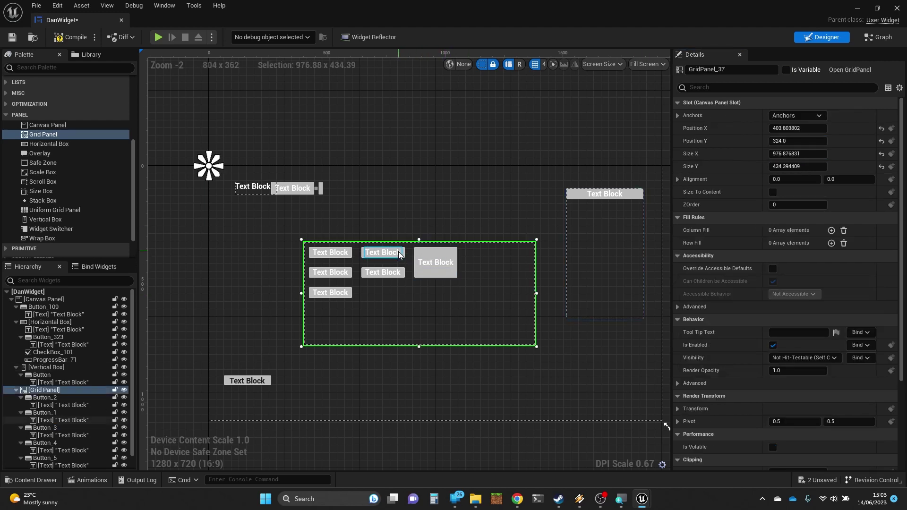
# Give the bottom-left Button_5 a Column Span of 2
pyautogui.click(353, 292)
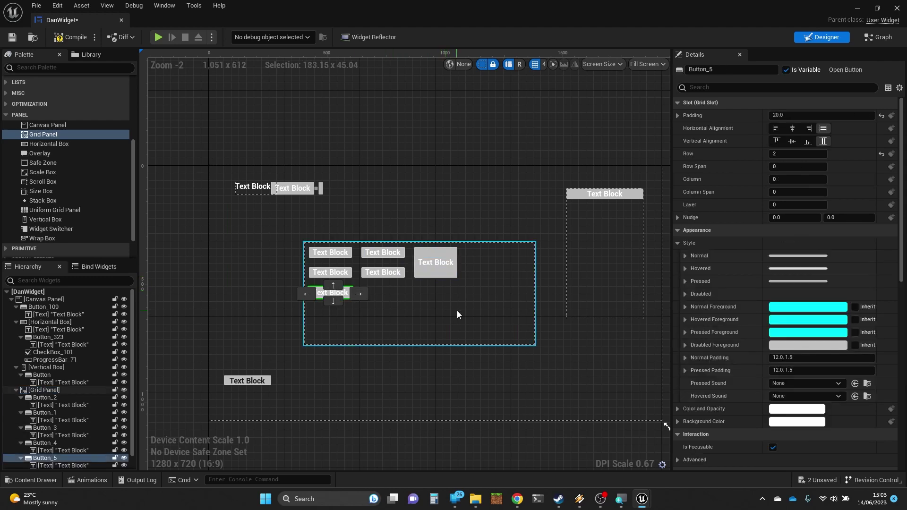
pyautogui.click(782, 193)
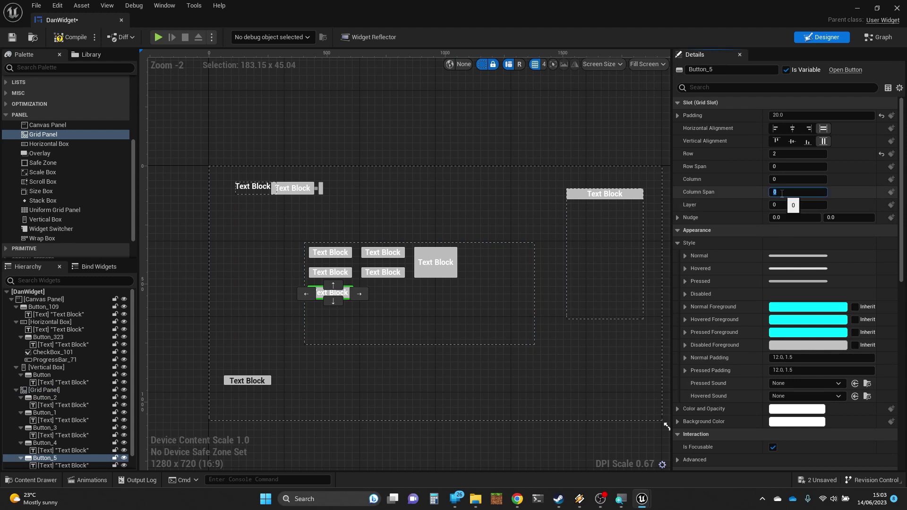
pyautogui.write('2')
pyautogui.press('Return')
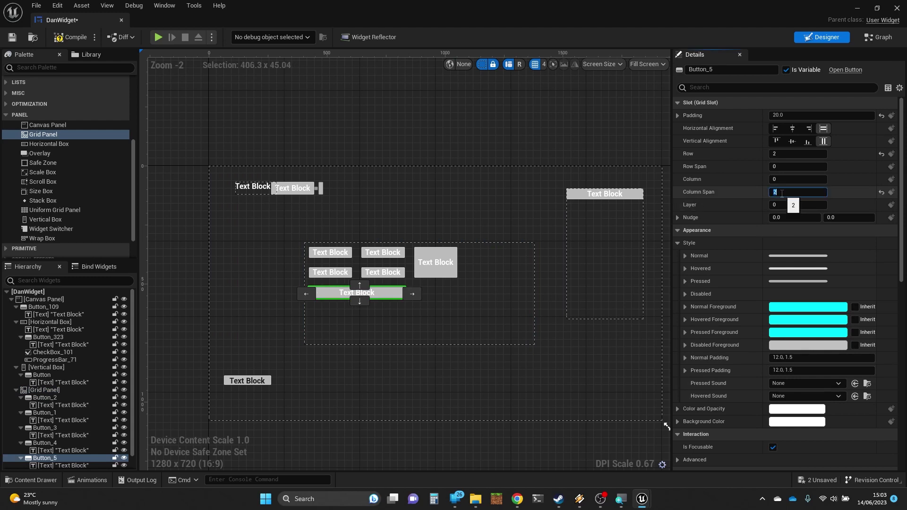
pyautogui.click(472, 321)
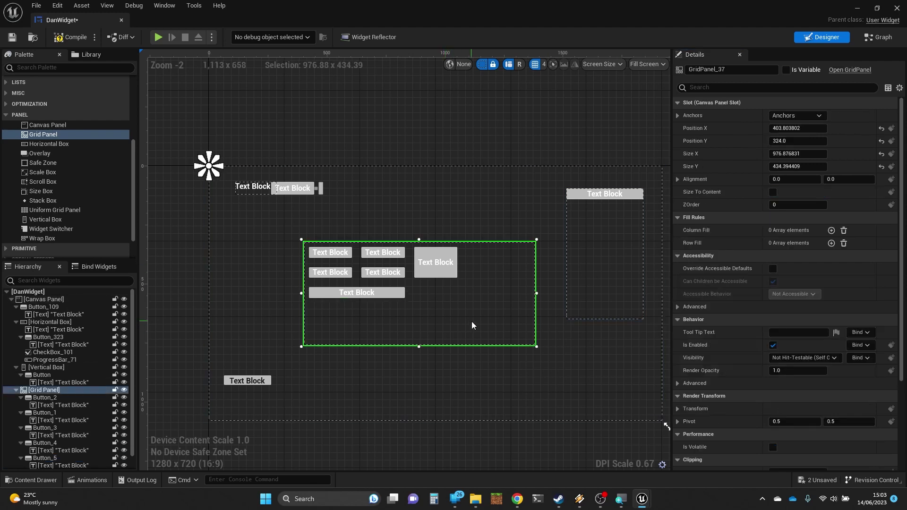
pyautogui.click(606, 280)
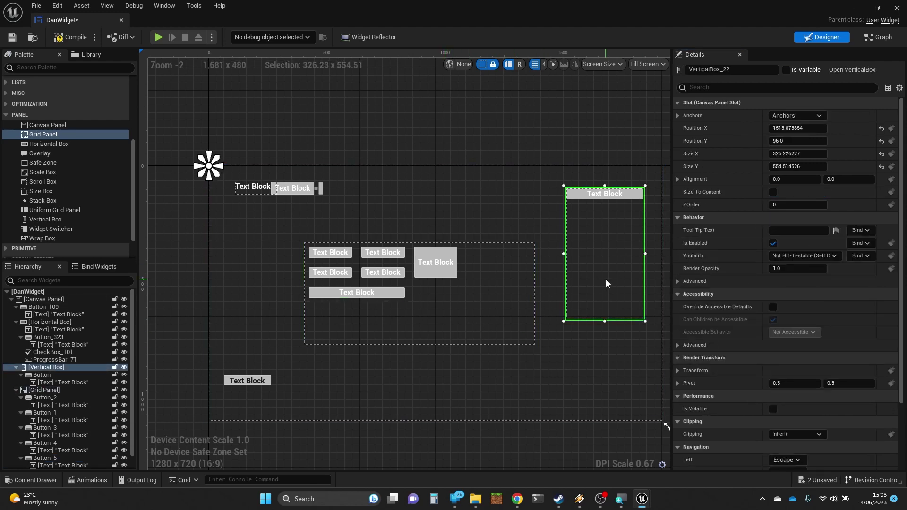
pyautogui.click(301, 192)
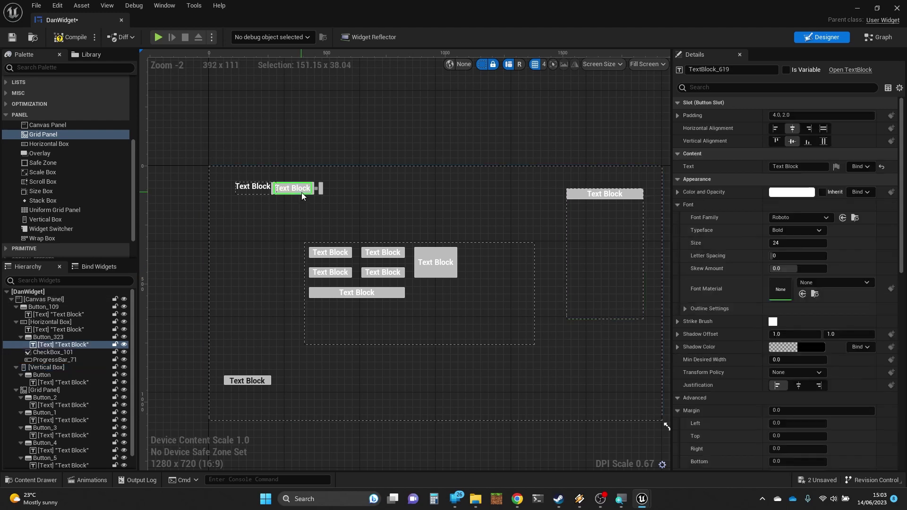
pyautogui.click(265, 313)
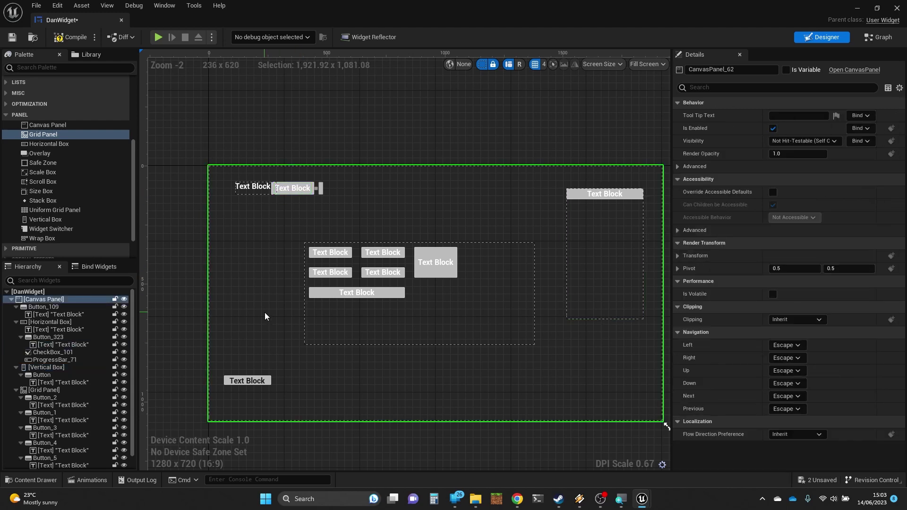